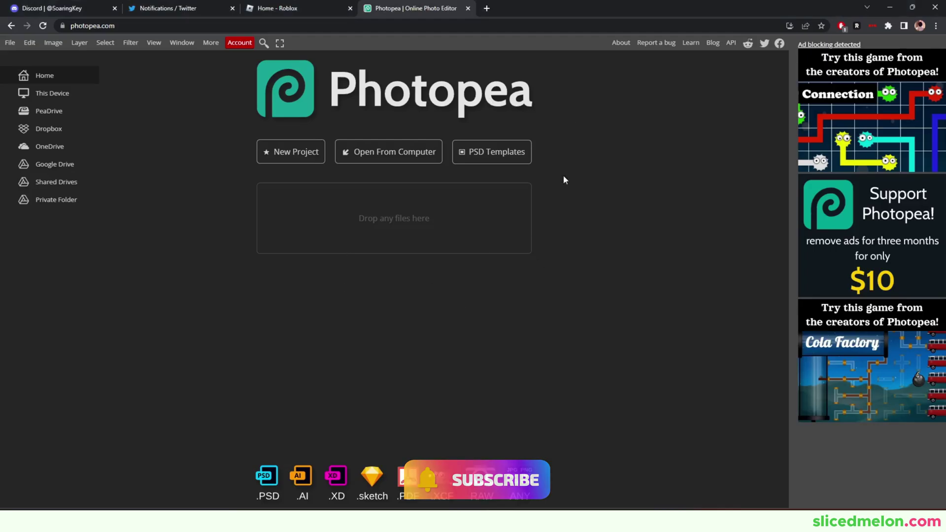
Step: Create New Project.psd at 1920 × 1080 px, 100 DPI, with a transparent background
{"action": "left_click", "coordinate": [281, 153]}
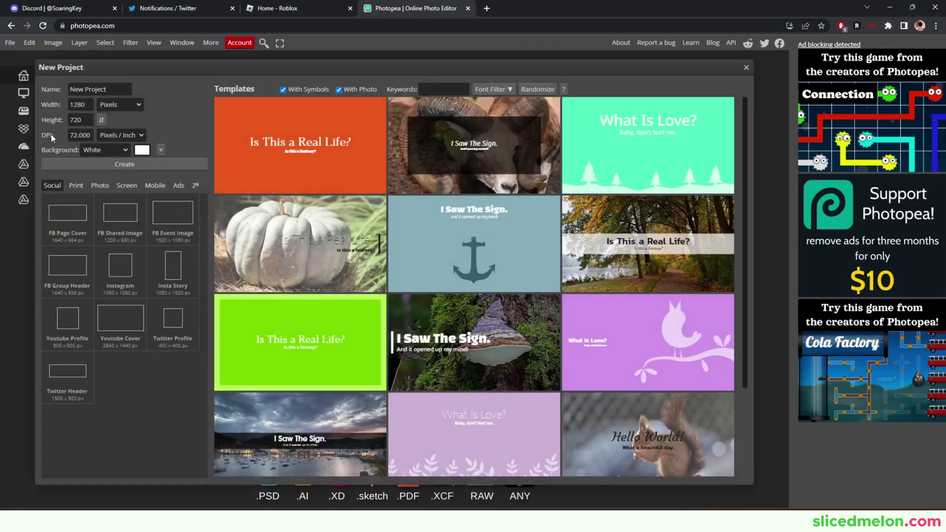
{"action": "double_click", "coordinate": [79, 105]}
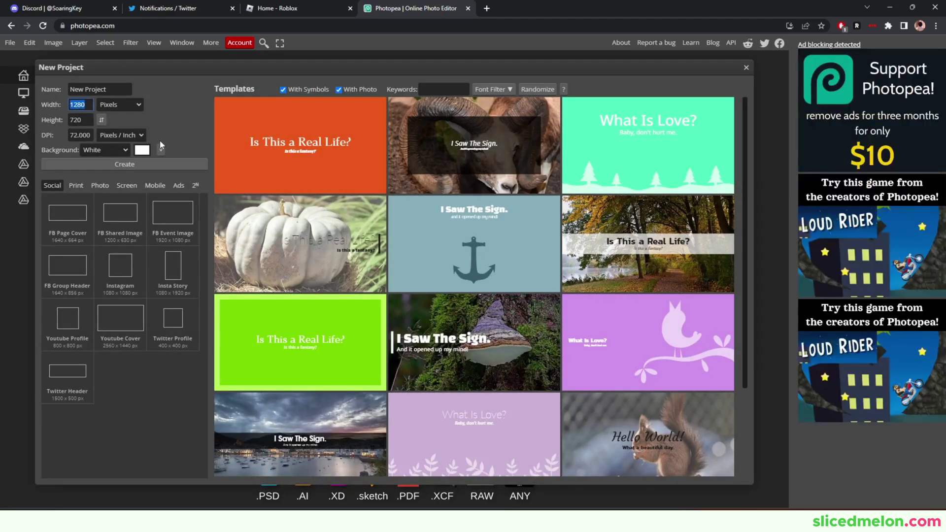
{"action": "type", "text": "1920"}
{"action": "double_click", "coordinate": [84, 120]}
{"action": "type", "text": "1080"}
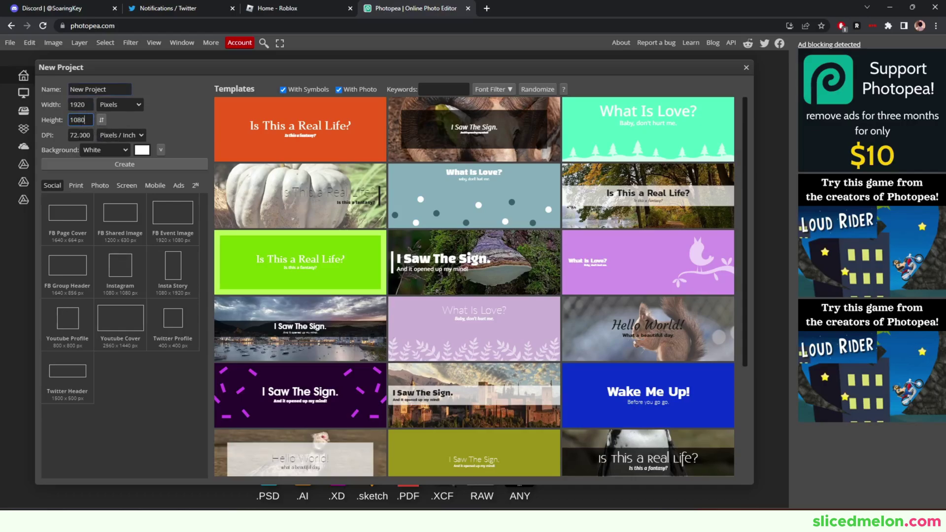
{"action": "left_click", "coordinate": [81, 135]}
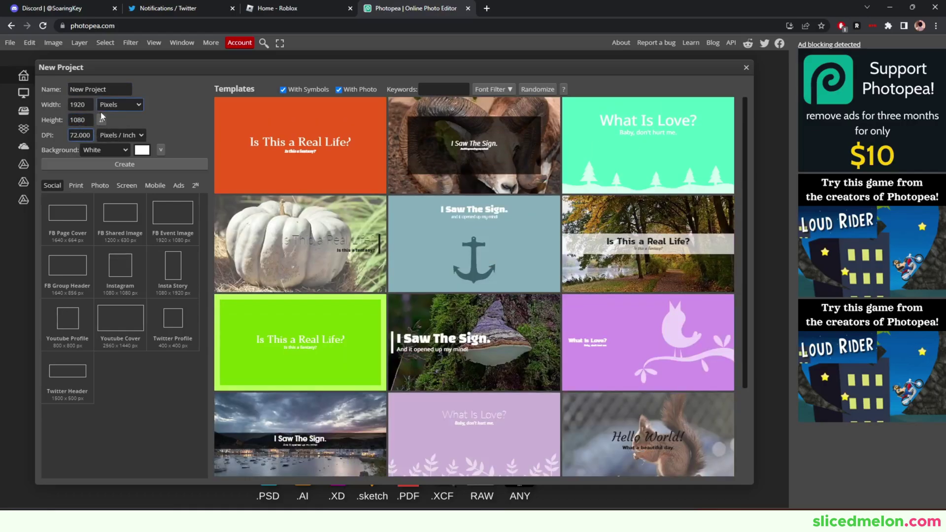
{"action": "key", "text": "ctrl+a"}
{"action": "type", "text": "100"}
{"action": "left_click", "coordinate": [109, 91]}
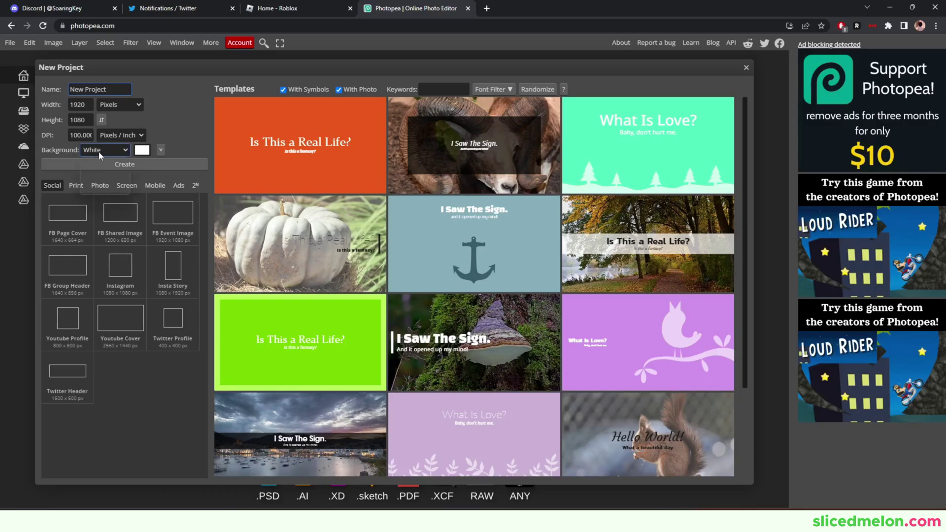
{"action": "left_click", "coordinate": [103, 150]}
{"action": "left_click", "coordinate": [95, 186]}
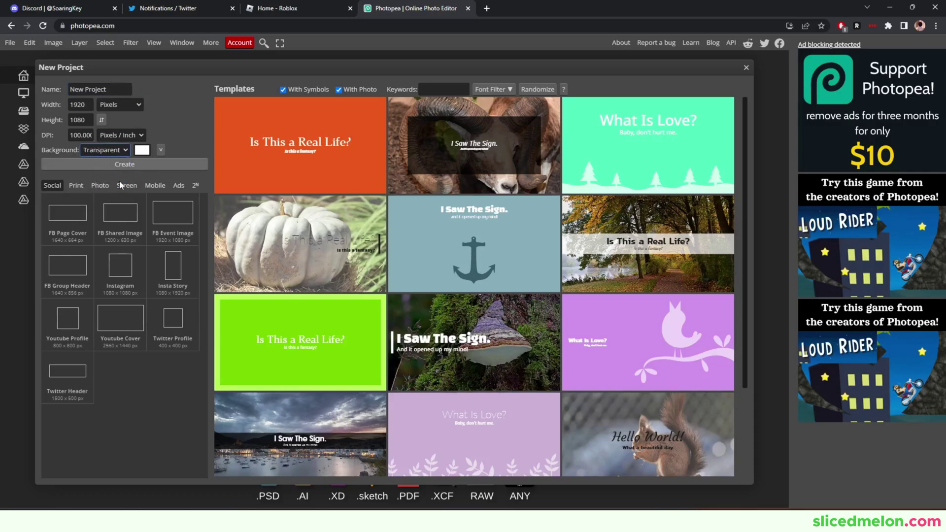
{"action": "left_click", "coordinate": [120, 165]}
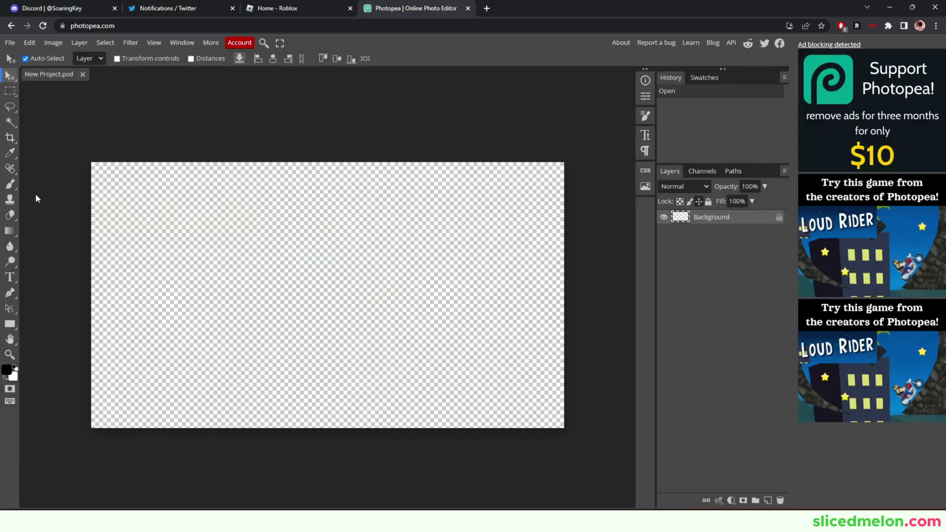
Step: Fill the whole canvas black with the Paint Bucket
{"action": "left_click", "coordinate": [15, 366]}
{"action": "left_click", "coordinate": [15, 366]}
{"action": "right_click", "coordinate": [13, 233]}
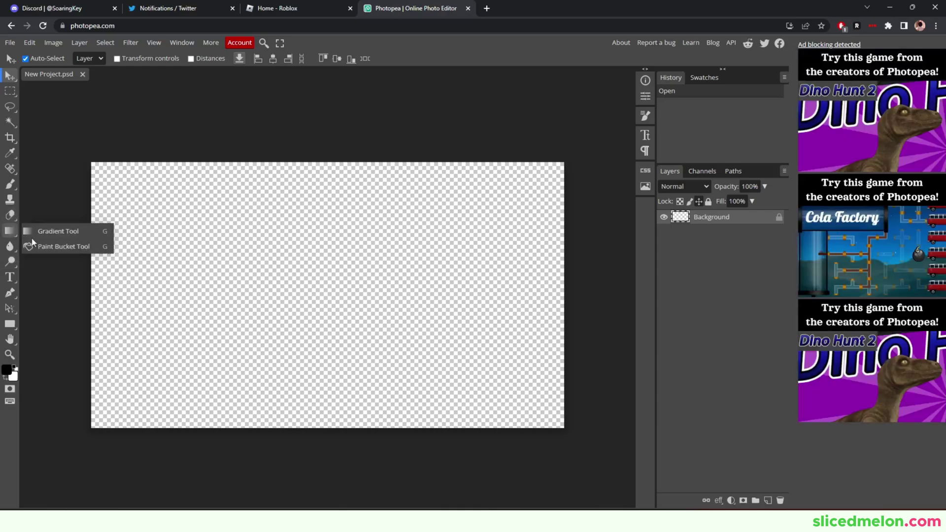
{"action": "left_click", "coordinate": [44, 248]}
{"action": "left_click", "coordinate": [164, 244]}
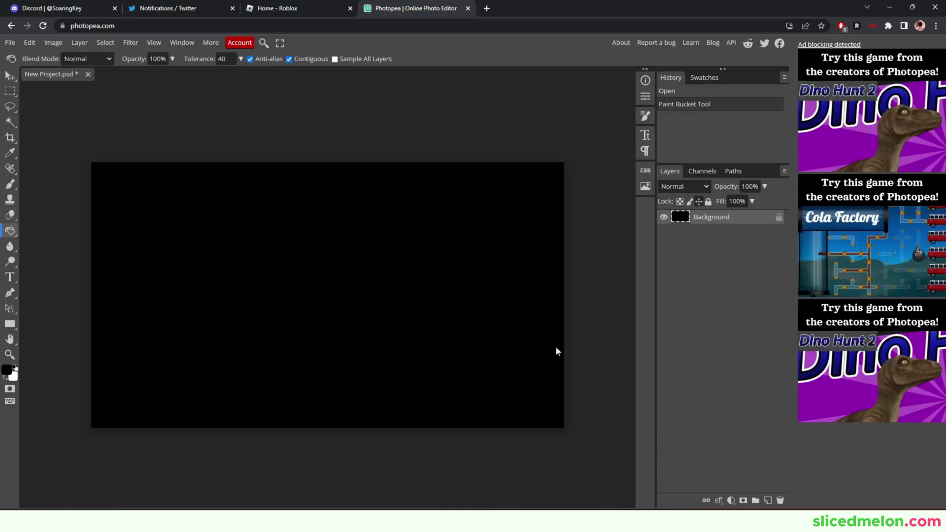
Step: Add a new empty layer and draw a large rectangle on it
{"action": "left_click", "coordinate": [767, 501]}
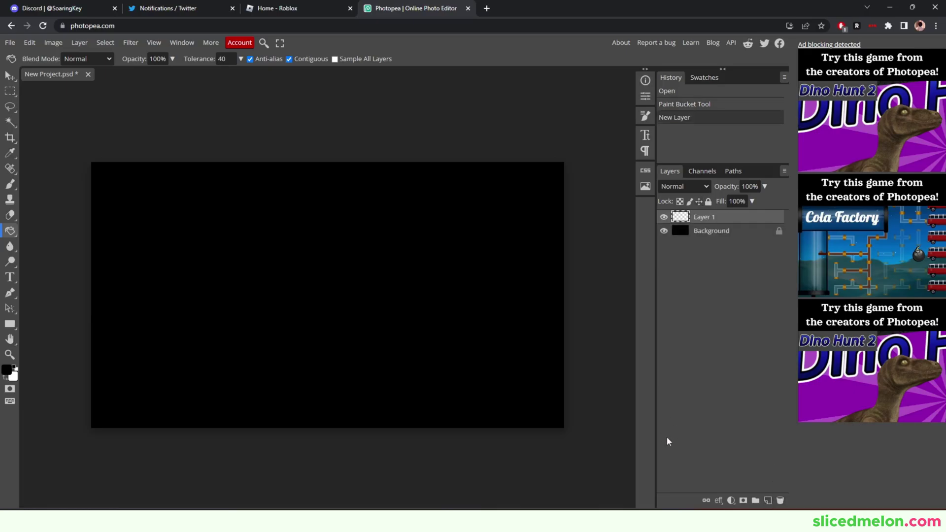
{"action": "left_click", "coordinate": [15, 368]}
{"action": "key", "text": "u"}
{"action": "left_click_drag", "start_coordinate": [171, 208], "coordinate": [404, 354]}
Step: Fill the rectangle white and move it nearer the canvas centre
{"action": "key", "text": "ctrl+plus"}
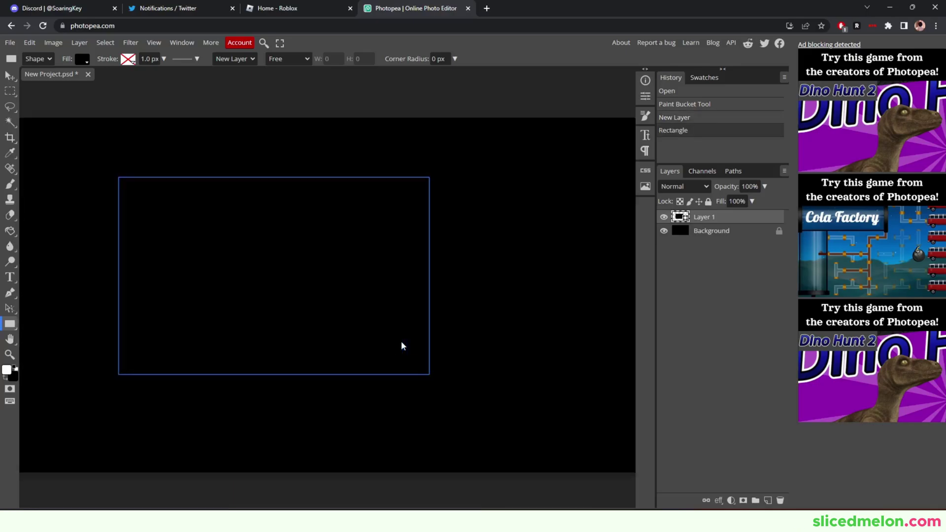
{"action": "left_click", "coordinate": [82, 60]}
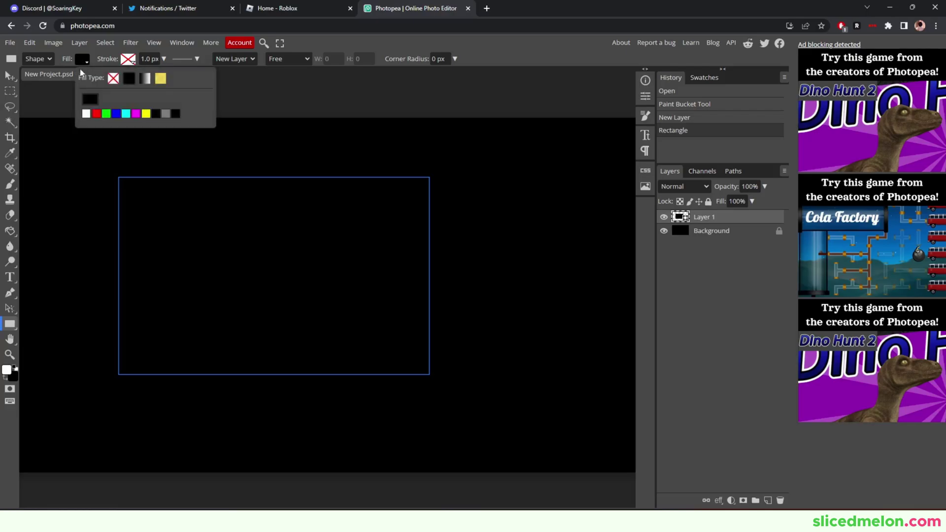
{"action": "left_click", "coordinate": [85, 115]}
{"action": "left_click", "coordinate": [10, 75]}
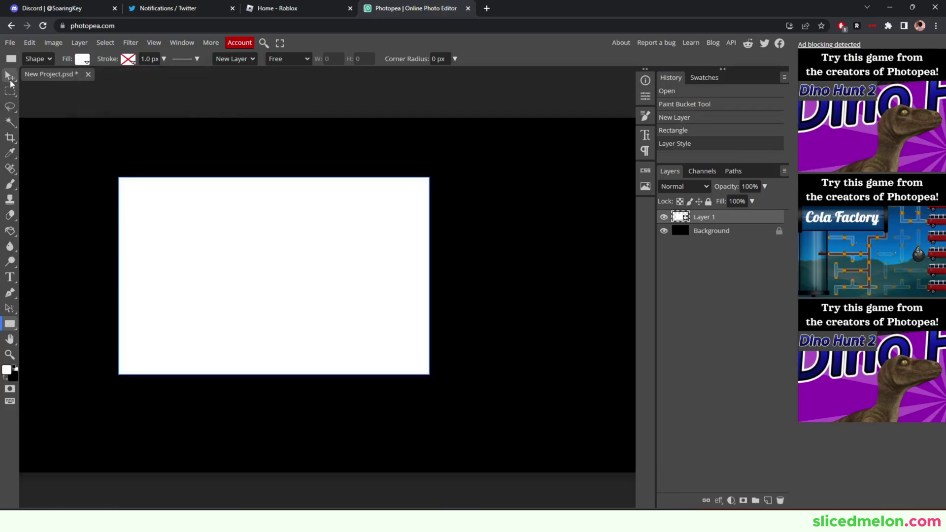
{"action": "left_click_drag", "start_coordinate": [172, 215], "coordinate": [224, 234]}
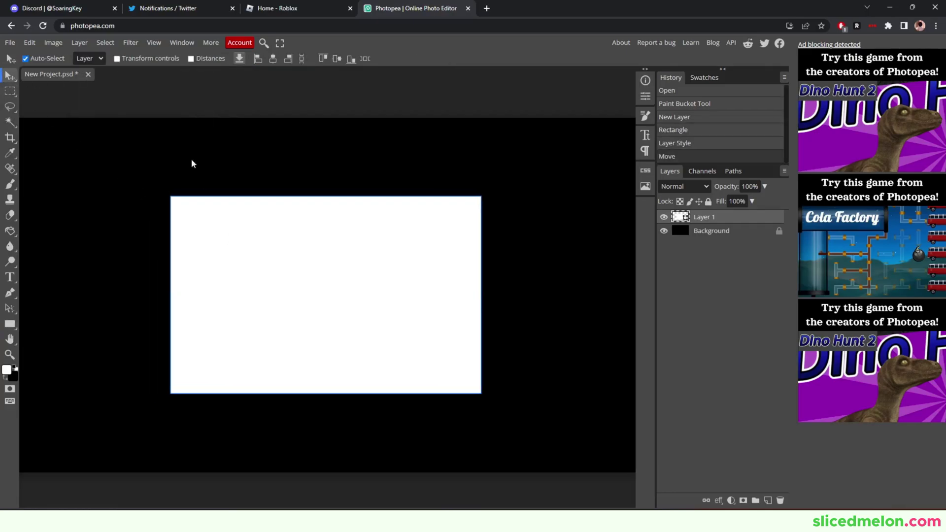
{"action": "left_click", "coordinate": [117, 59]}
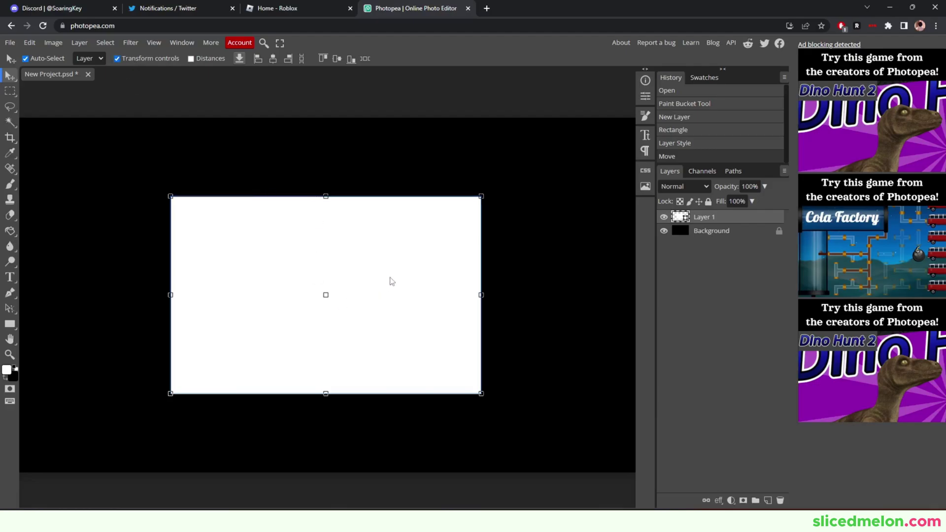
{"action": "mouse_move", "coordinate": [333, 300]}
{"action": "left_mouse_down"}
{"action": "mouse_move", "coordinate": [338, 275]}
{"action": "mouse_move", "coordinate": [334, 292]}
{"action": "left_mouse_up"}
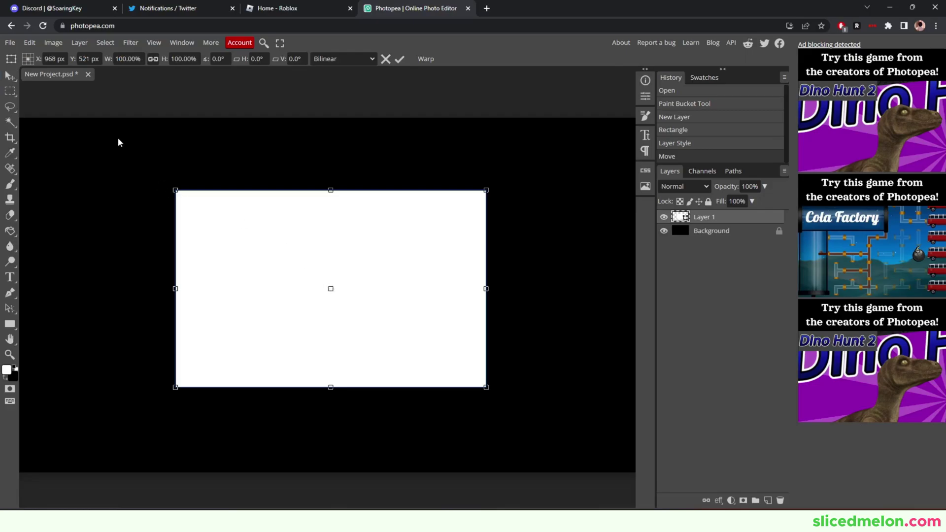
{"action": "left_click", "coordinate": [400, 60]}
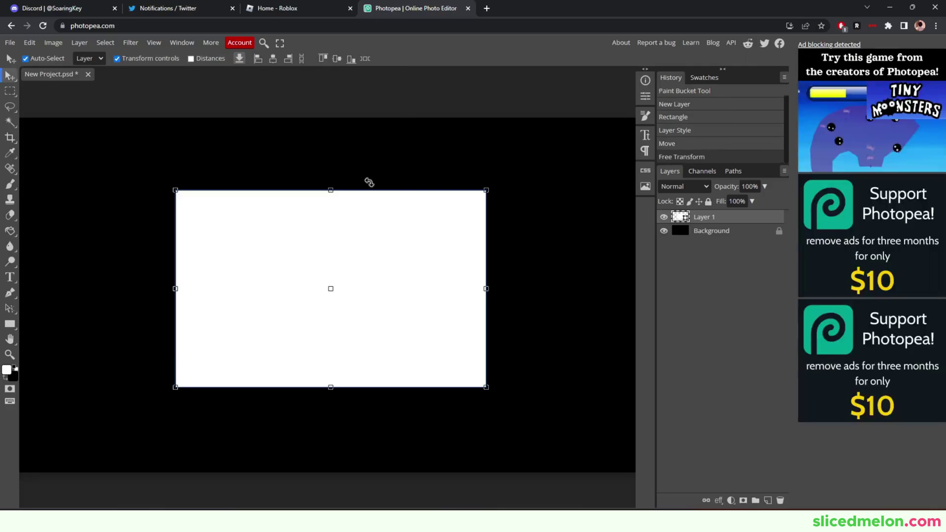
Step: Raise the Rectangle tool's corner radius to 15 px
{"action": "left_click", "coordinate": [11, 325]}
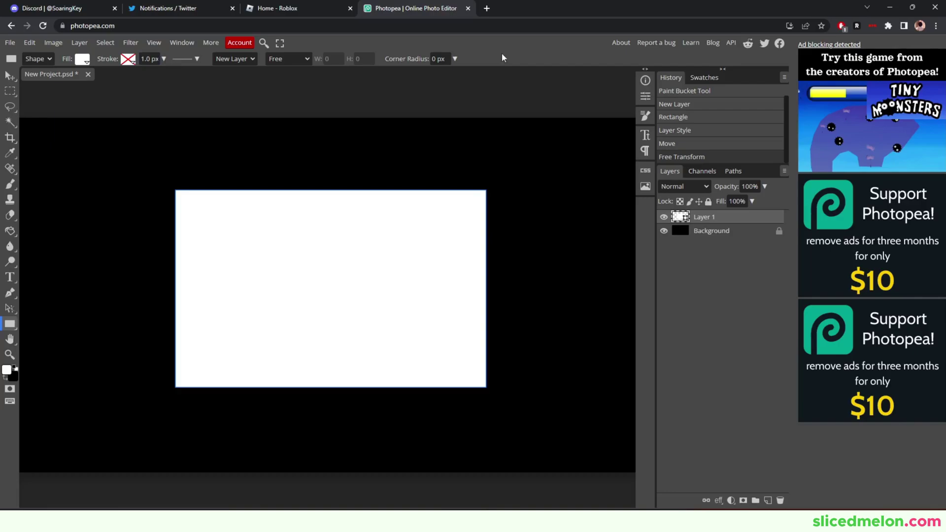
{"action": "left_click", "coordinate": [455, 59]}
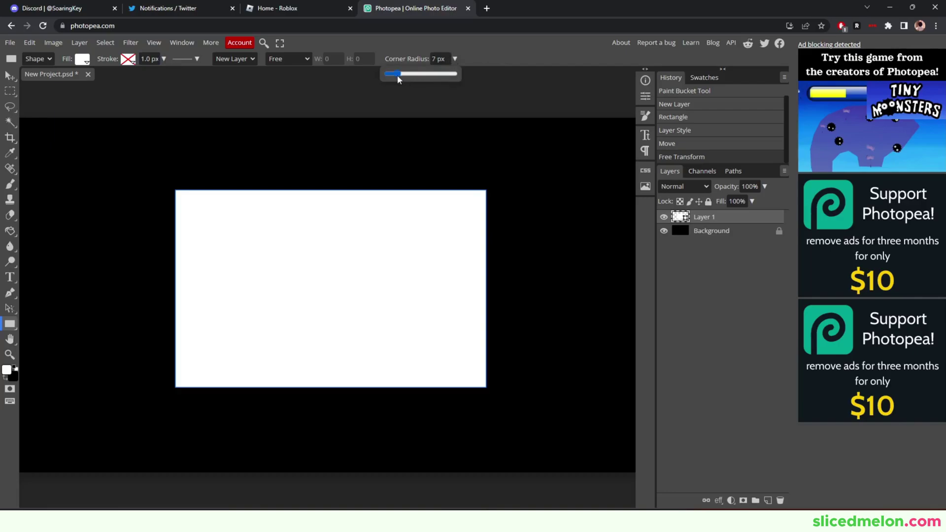
{"action": "left_click_drag", "start_coordinate": [398, 77], "coordinate": [406, 76]}
{"action": "left_click", "coordinate": [10, 76]}
Step: Delete the square-cornered rectangle and draw a rounded white rectangle near the canvas centre
{"action": "key", "text": "Delete"}
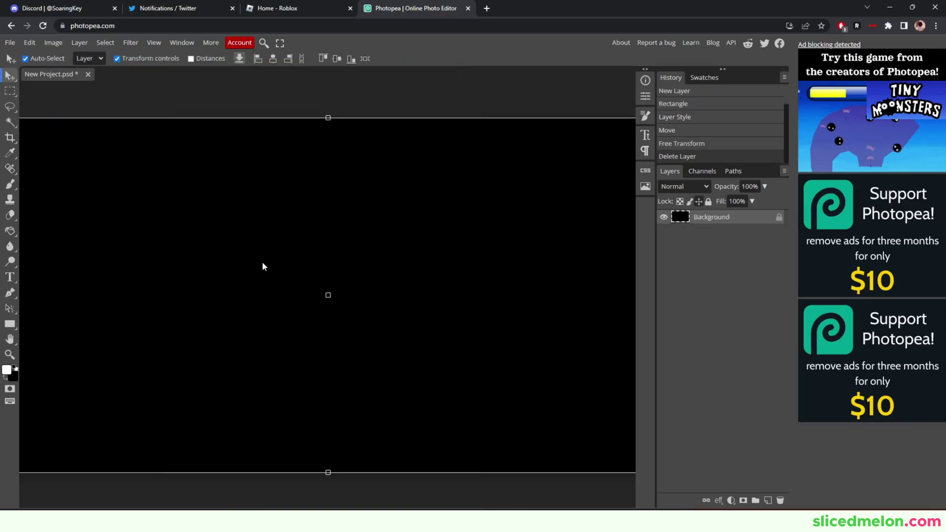
{"action": "left_click", "coordinate": [10, 324]}
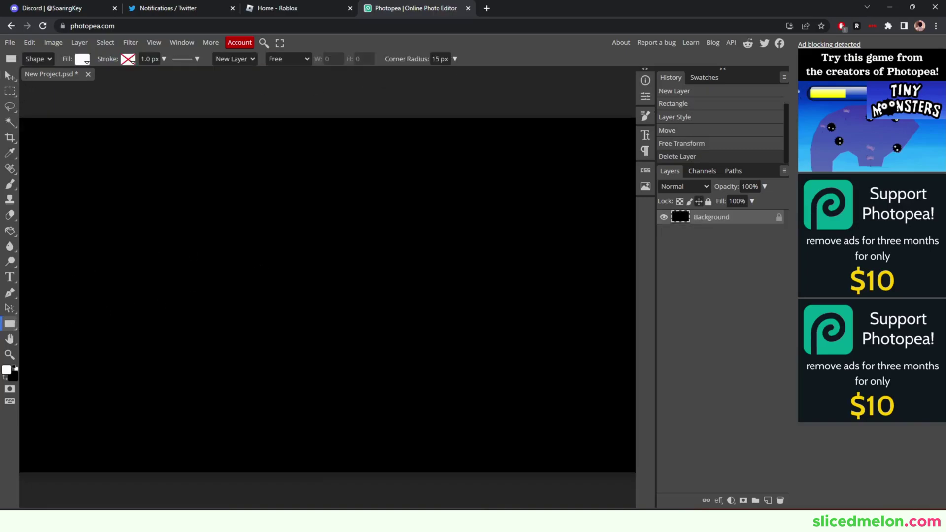
{"action": "left_click_drag", "start_coordinate": [184, 193], "coordinate": [469, 369]}
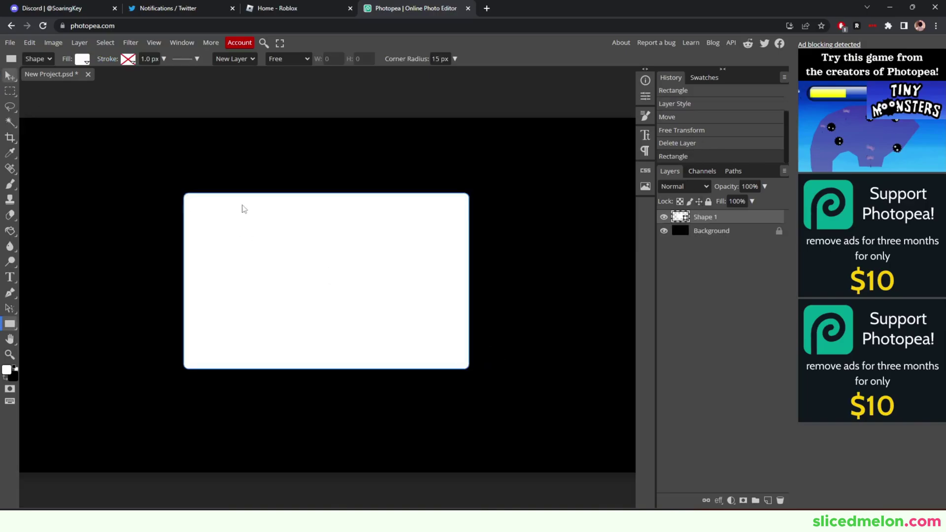
{"action": "key", "text": "v"}
{"action": "left_click_drag", "start_coordinate": [362, 289], "coordinate": [337, 312]}
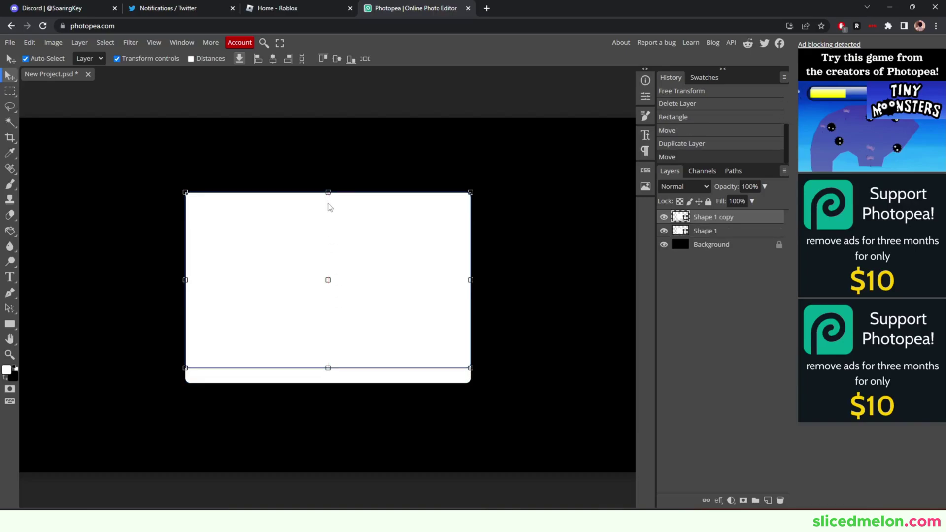
Step: Duplicate the rounded rectangle and squash the copy into a thin strip along its top
{"action": "left_click_drag", "start_coordinate": [329, 207], "coordinate": [326, 207]}
{"action": "key", "text": "Escape"}
{"action": "left_click_drag", "start_coordinate": [327, 364], "coordinate": [329, 242]}
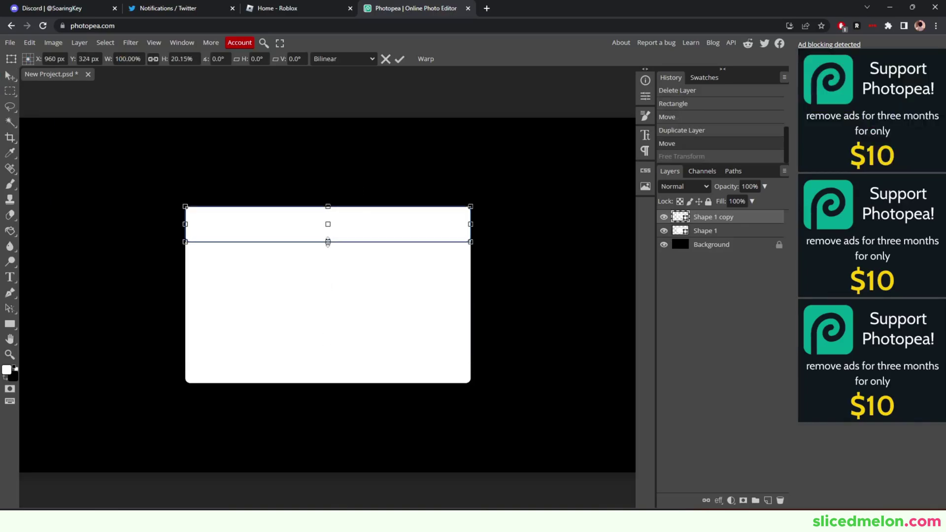
Step: Commit the header strip and recolour it a rich bright blue
{"action": "key", "text": "Return"}
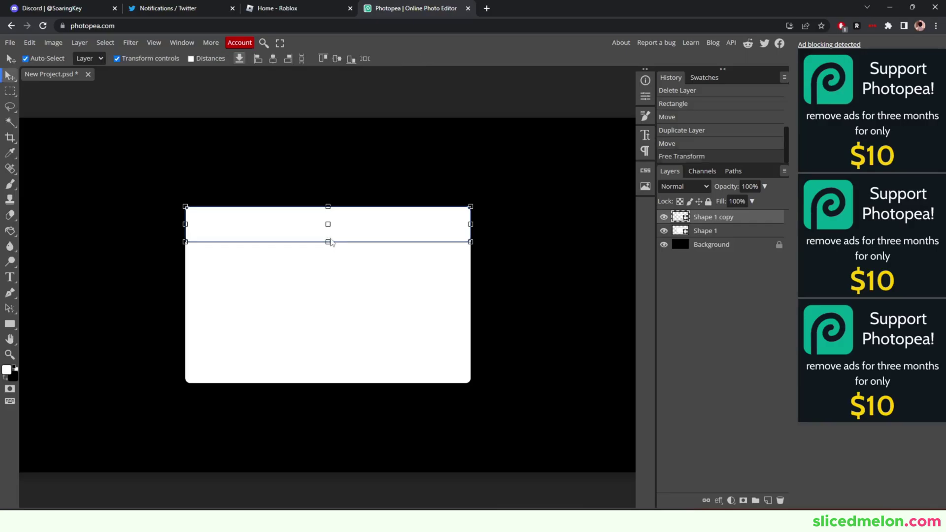
{"action": "double_click", "coordinate": [685, 220]}
{"action": "left_click", "coordinate": [207, 196]}
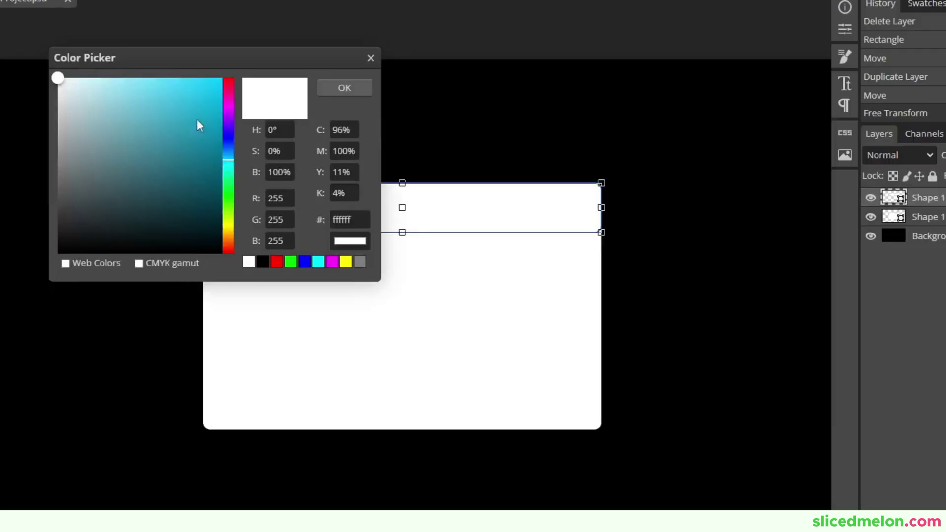
{"action": "left_click_drag", "start_coordinate": [196, 119], "coordinate": [647, 269]}
{"action": "left_click_drag", "start_coordinate": [598, 367], "coordinate": [597, 365]}
{"action": "left_click", "coordinate": [729, 297]}
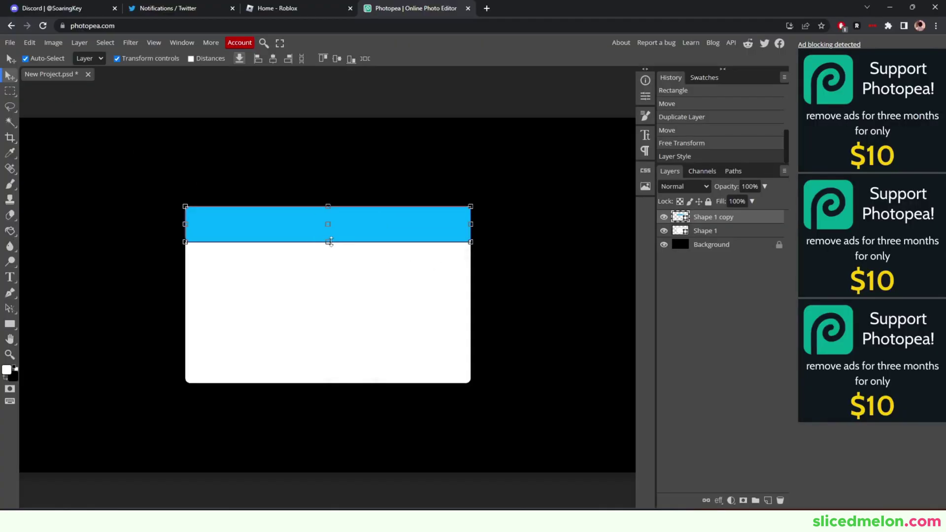
Step: Shorten the blue header bar slightly from its bottom edge
{"action": "key", "text": "ctrl+t"}
{"action": "left_click_drag", "start_coordinate": [402, 232], "coordinate": [403, 228]}
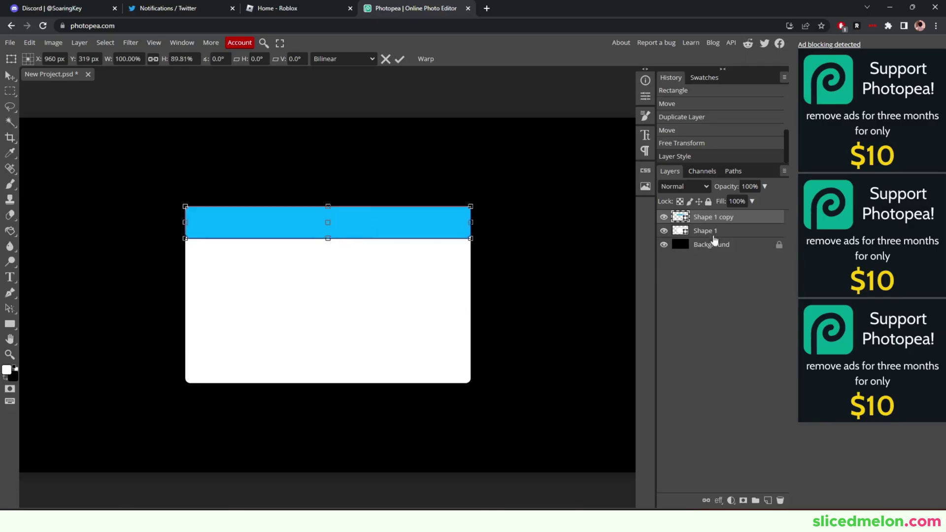
{"action": "key", "text": "Return"}
Step: Add a Gradient Overlay to Shape 1 copy: Overlay blend, 138% scale, 56% opacity
{"action": "double_click", "coordinate": [748, 222]}
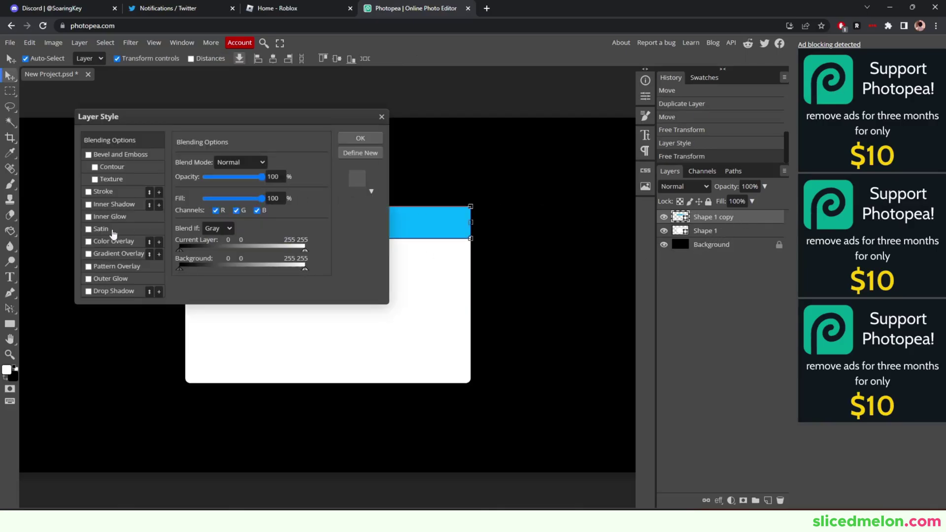
{"action": "left_click", "coordinate": [89, 254]}
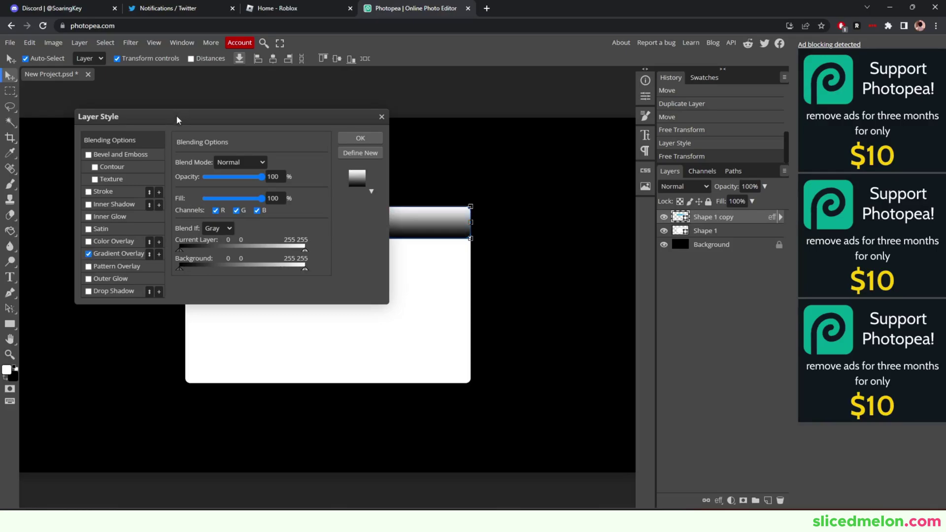
{"action": "left_click_drag", "start_coordinate": [176, 115], "coordinate": [538, 215]}
{"action": "left_click", "coordinate": [476, 353]}
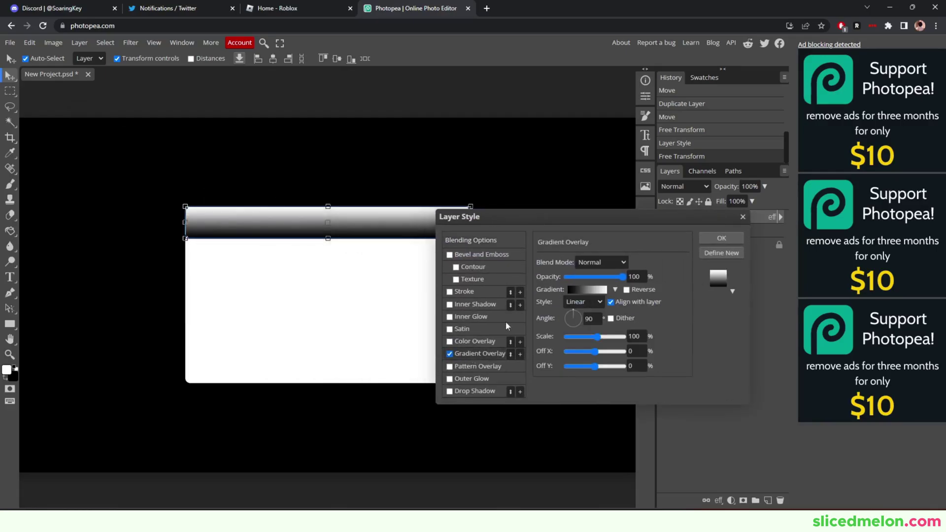
{"action": "left_click", "coordinate": [596, 265]}
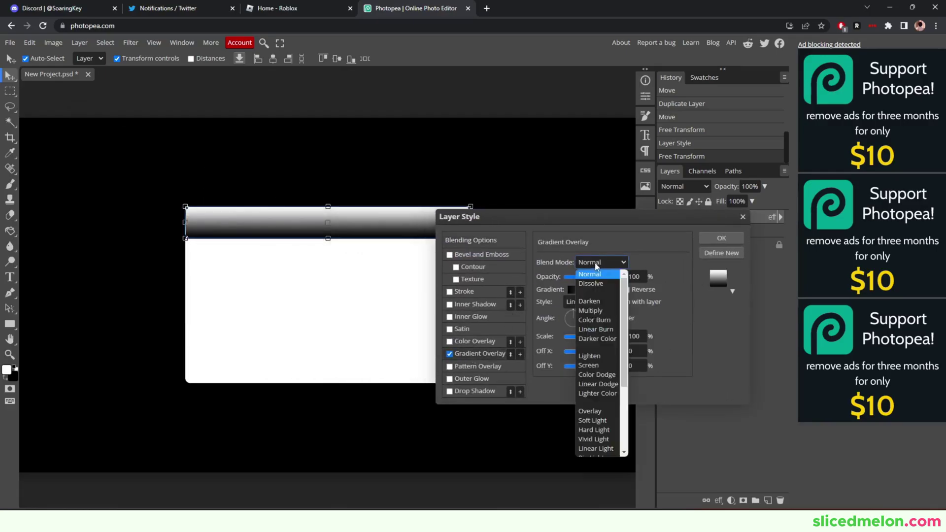
{"action": "left_click", "coordinate": [591, 413]}
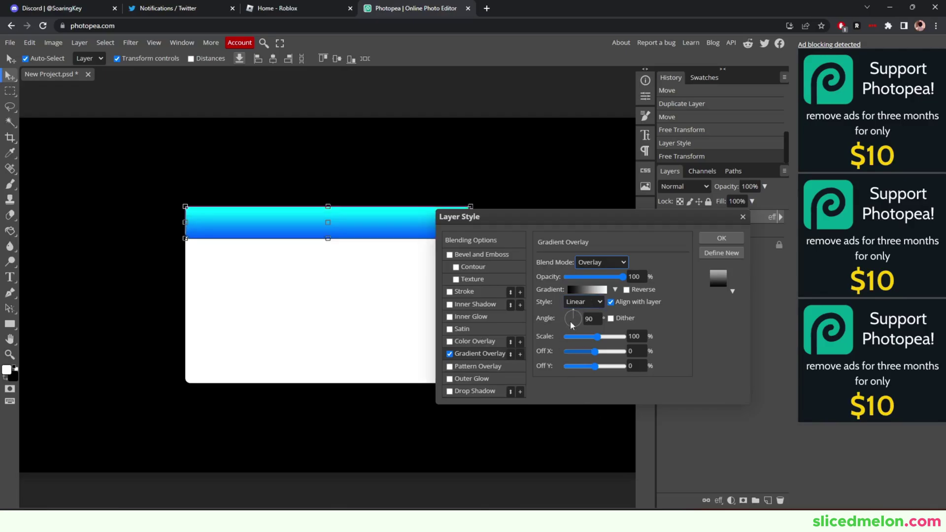
{"action": "left_click_drag", "start_coordinate": [578, 336], "coordinate": [603, 340]}
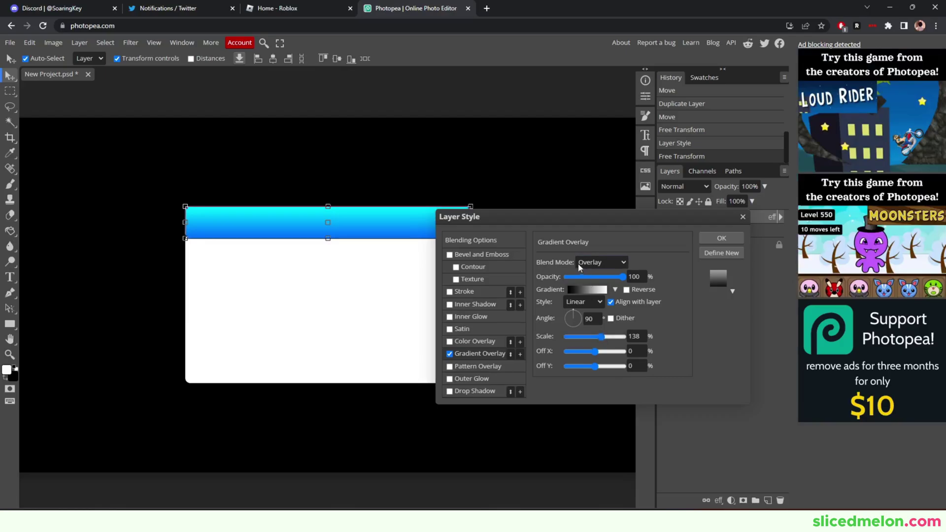
{"action": "left_click_drag", "start_coordinate": [586, 276], "coordinate": [598, 279]}
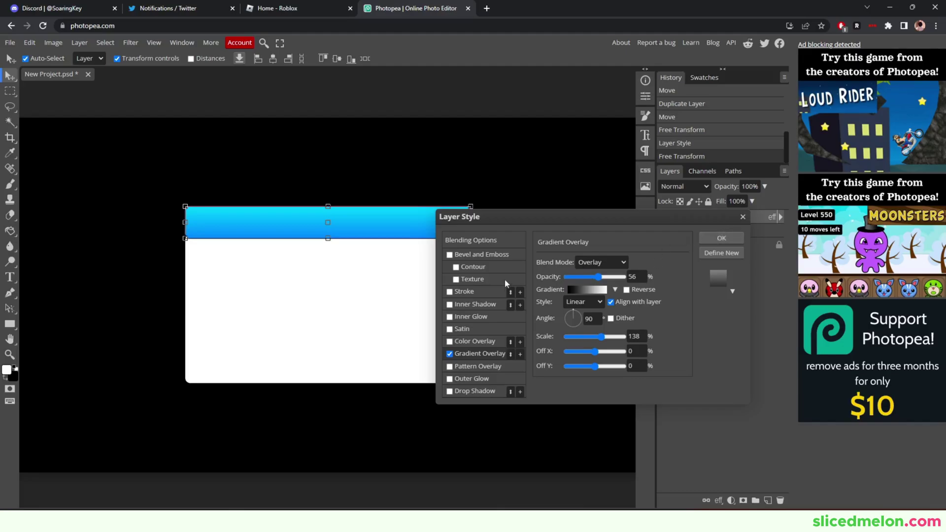
Step: Outline the header bar with a 7 px dark navy (0a192c) stroke
{"action": "left_click", "coordinate": [451, 292]}
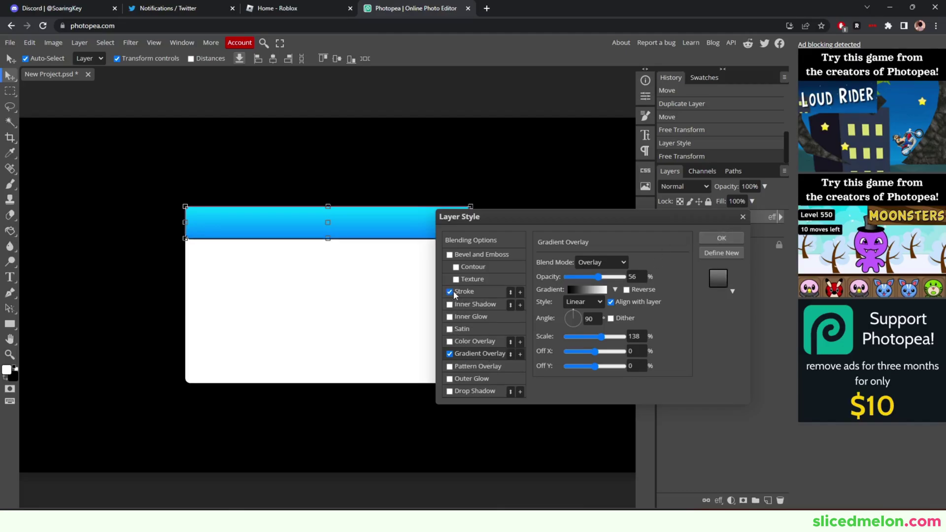
{"action": "left_click", "coordinate": [463, 296]}
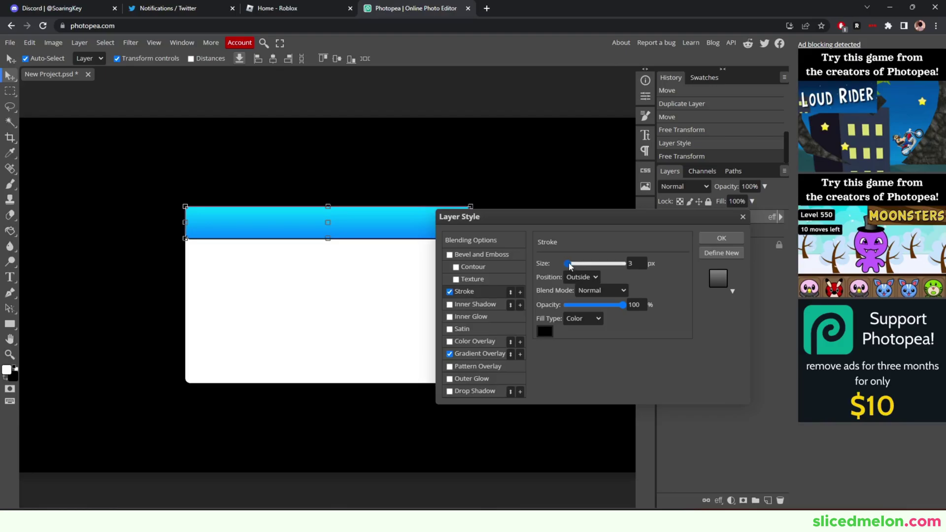
{"action": "left_click_drag", "start_coordinate": [570, 266], "coordinate": [570, 266]}
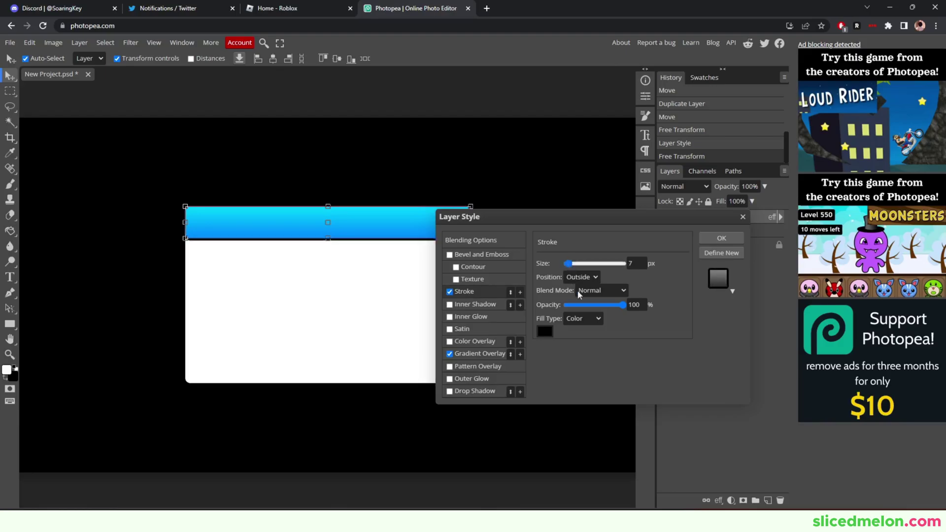
{"action": "left_click", "coordinate": [544, 333]}
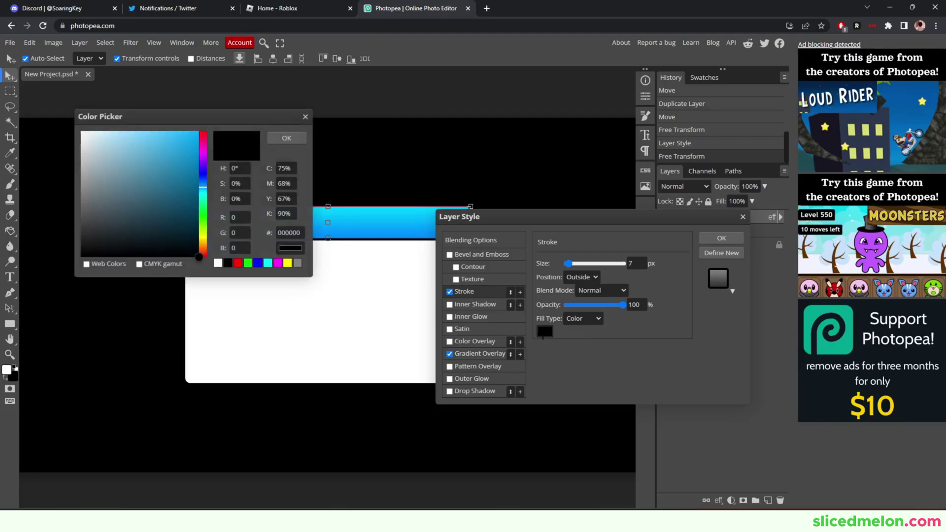
{"action": "left_click_drag", "start_coordinate": [158, 223], "coordinate": [158, 237]}
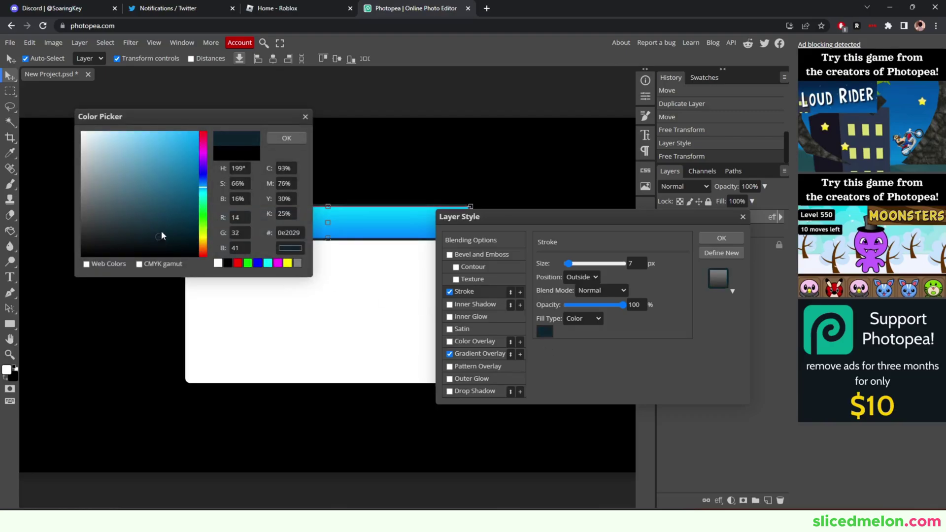
{"action": "left_click", "coordinate": [203, 180]}
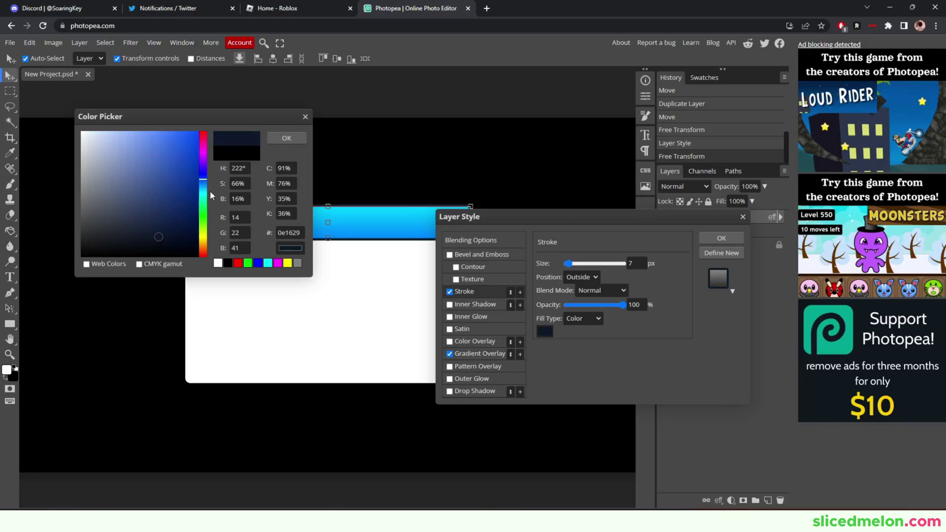
{"action": "left_click_drag", "start_coordinate": [203, 183], "coordinate": [205, 186]}
{"action": "left_click", "coordinate": [173, 235]}
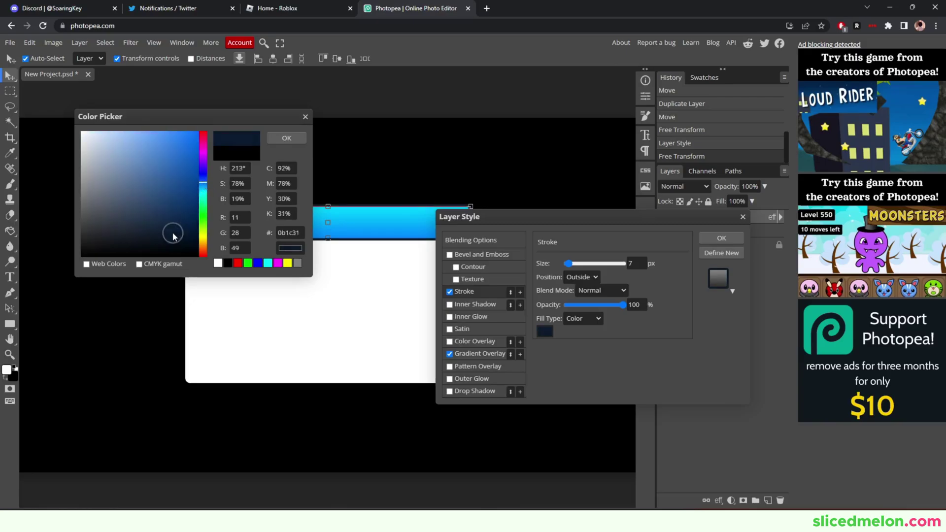
{"action": "double_click", "coordinate": [300, 234]}
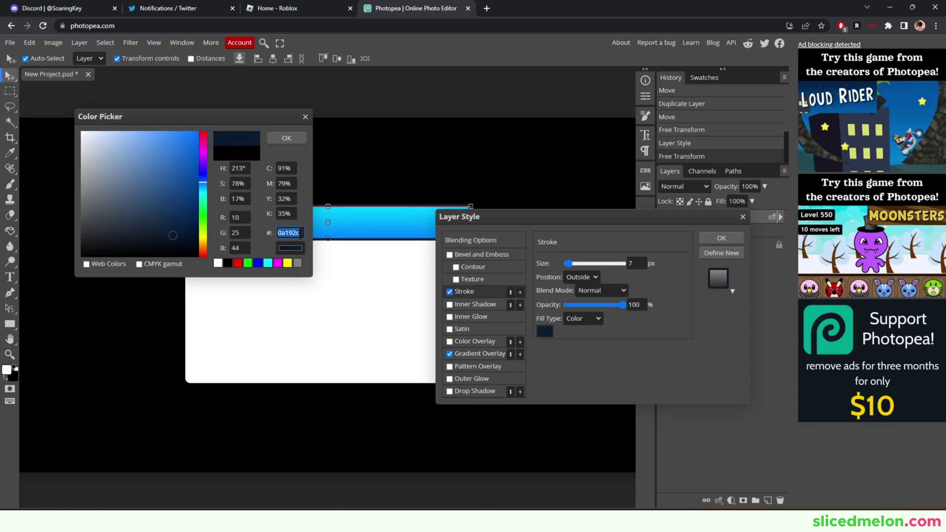
{"action": "left_click", "coordinate": [287, 139]}
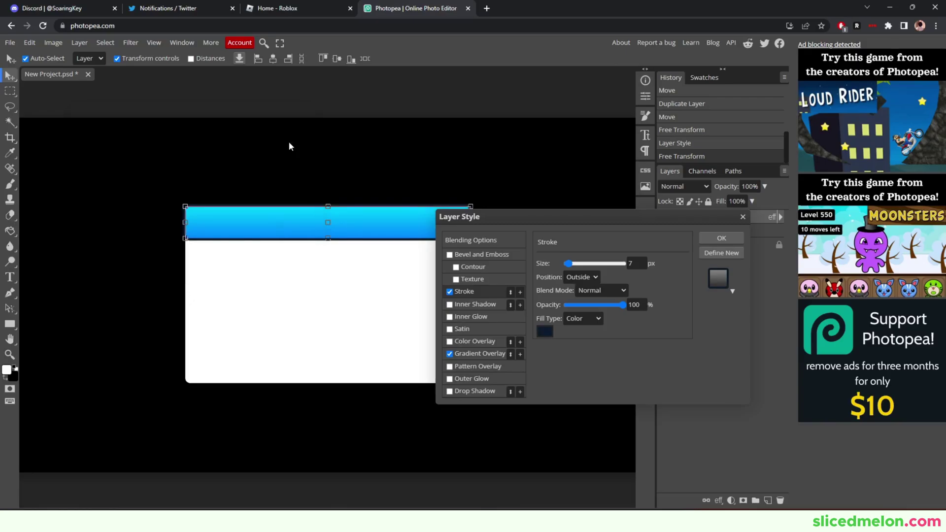
Step: Add a Normal, 100% opacity dark drop shadow: spread 100, size 0, angle 90°, distance 9
{"action": "left_click", "coordinate": [449, 392]}
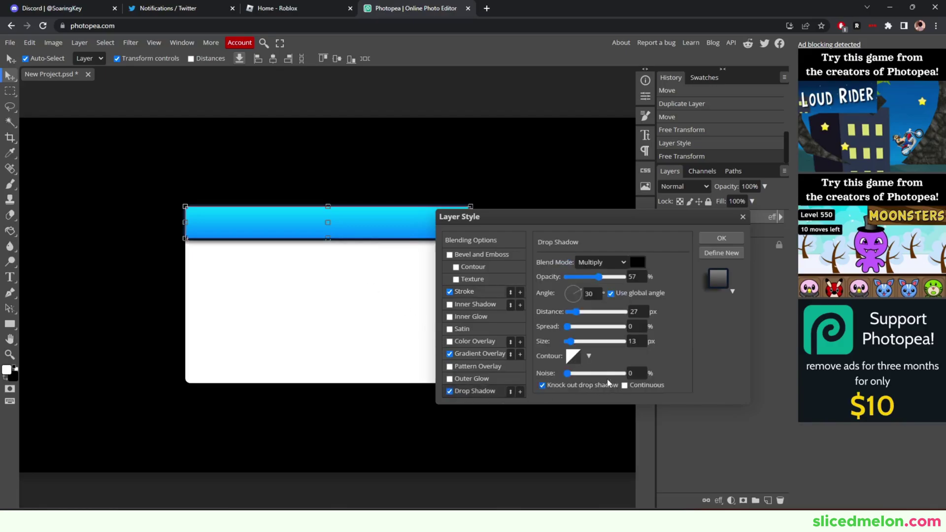
{"action": "left_click_drag", "start_coordinate": [600, 277], "coordinate": [624, 277]}
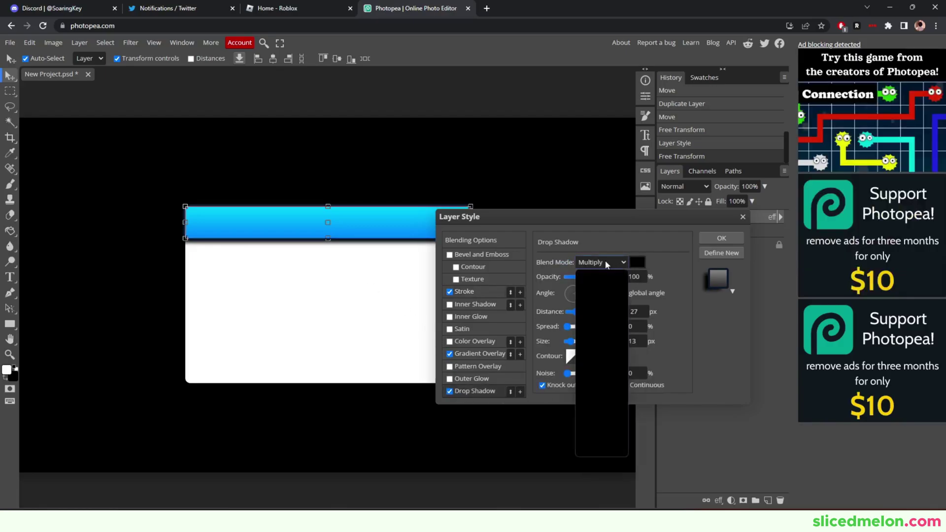
{"action": "left_click", "coordinate": [605, 262]}
{"action": "left_click", "coordinate": [597, 273]}
{"action": "left_click", "coordinate": [638, 263]}
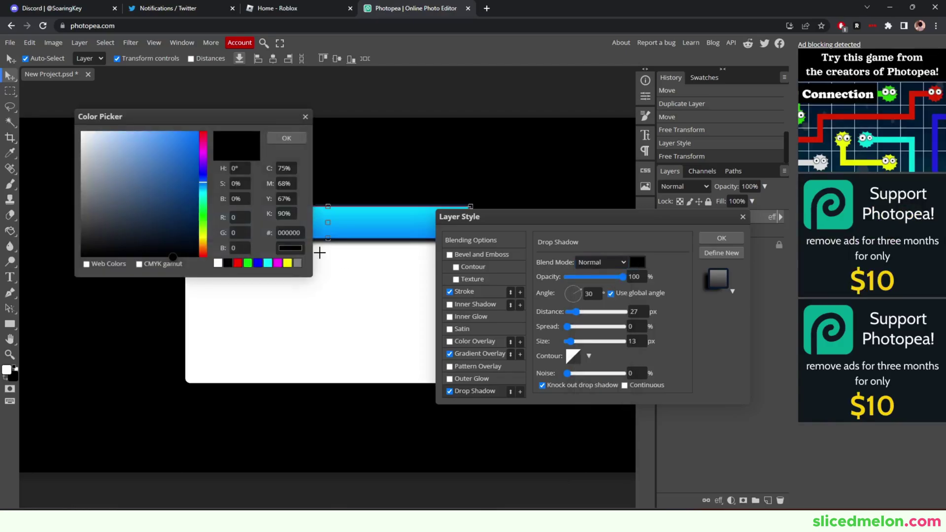
{"action": "left_click", "coordinate": [290, 137]}
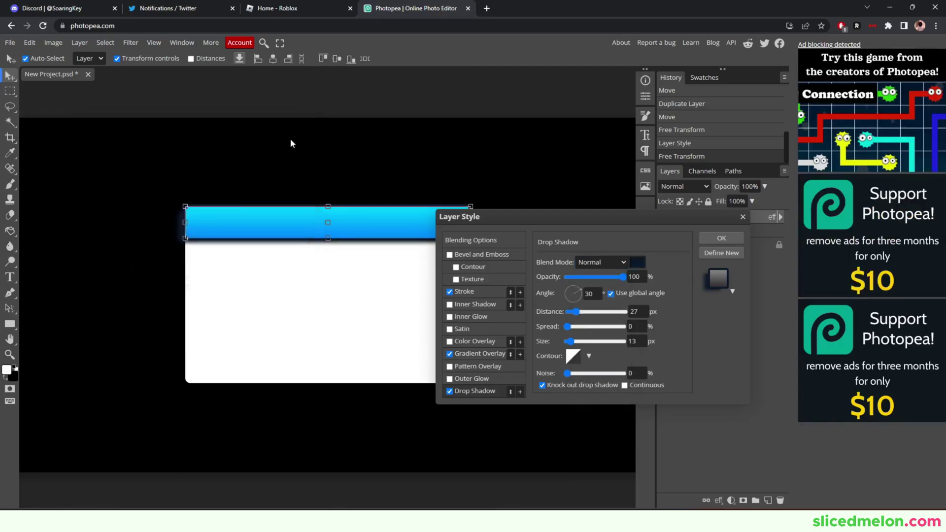
{"action": "left_click_drag", "start_coordinate": [567, 327], "coordinate": [639, 327]}
{"action": "left_click_drag", "start_coordinate": [570, 341], "coordinate": [572, 312]}
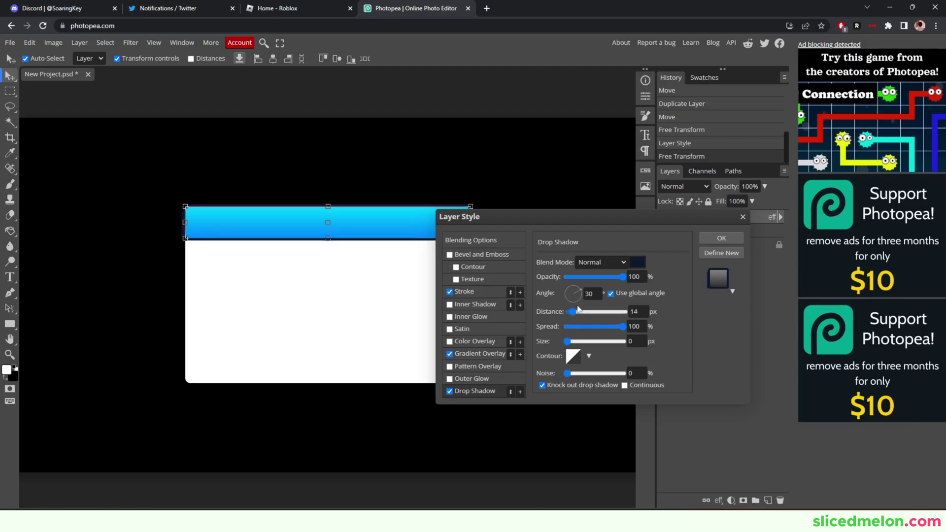
{"action": "left_click", "coordinate": [592, 294]}
{"action": "type", "text": "120"}
{"action": "double_click", "coordinate": [592, 294]}
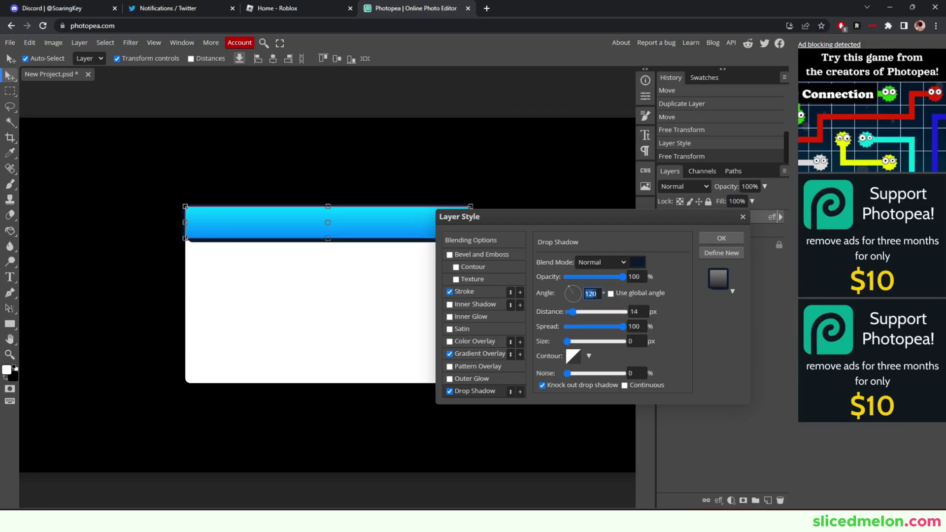
{"action": "type", "text": "90"}
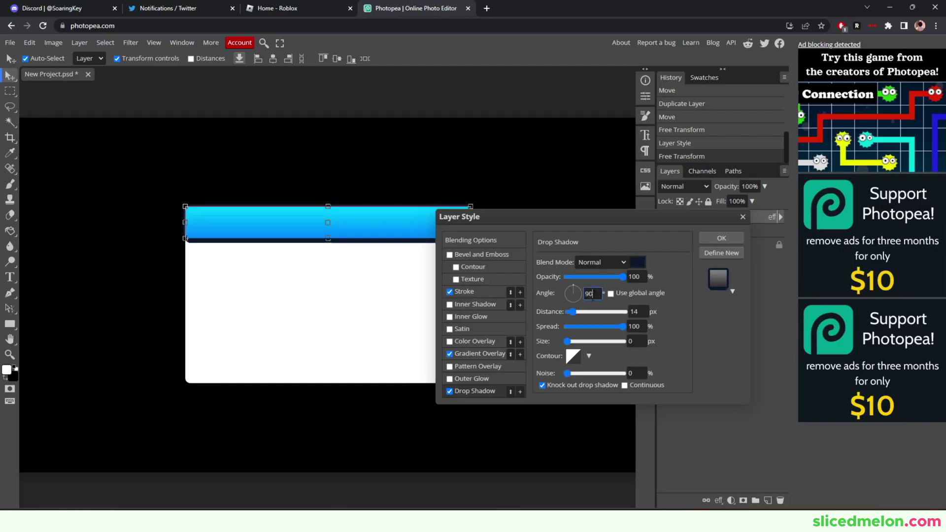
{"action": "left_click_drag", "start_coordinate": [573, 312], "coordinate": [570, 312]}
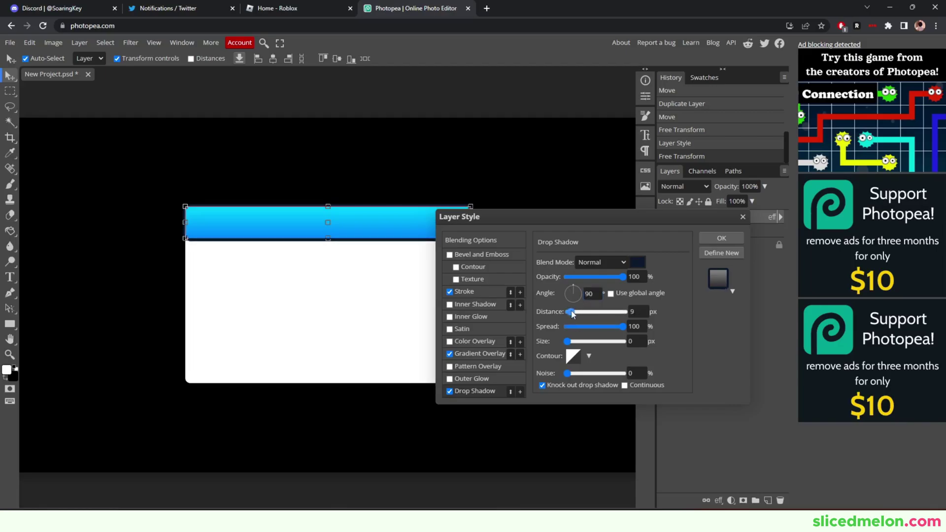
Step: Apply the header styles, hide the black background, and thin the header stroke to 4 px
{"action": "left_click", "coordinate": [719, 238]}
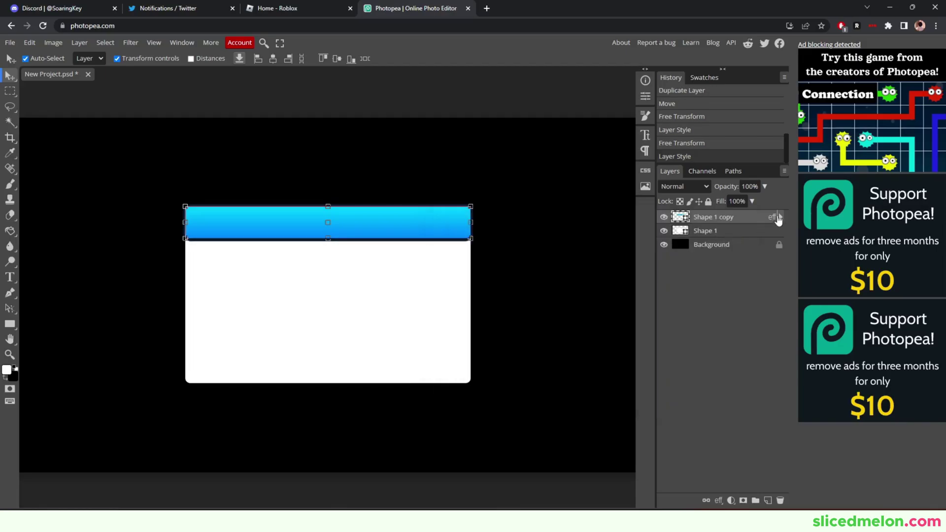
{"action": "left_click_drag", "start_coordinate": [772, 217], "coordinate": [751, 220]}
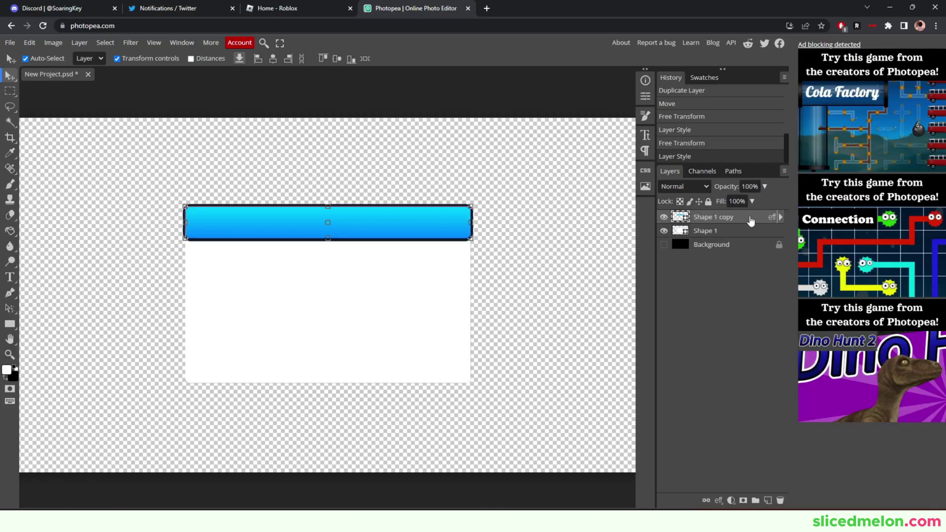
{"action": "double_click", "coordinate": [751, 220]}
{"action": "left_click", "coordinate": [472, 293]}
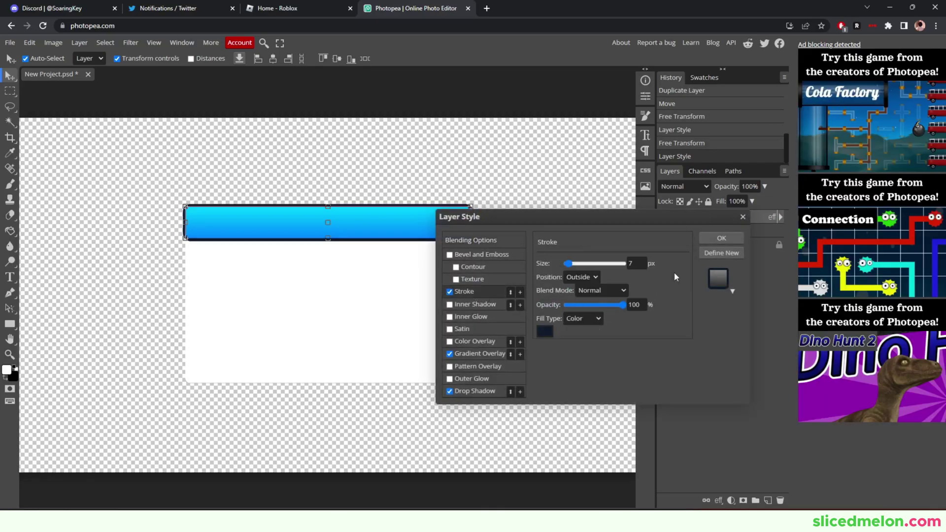
{"action": "left_click", "coordinate": [637, 264]}
Step: Apply the header's drop shadow and undo an accidental duplicate layer
{"action": "left_click", "coordinate": [468, 395]}
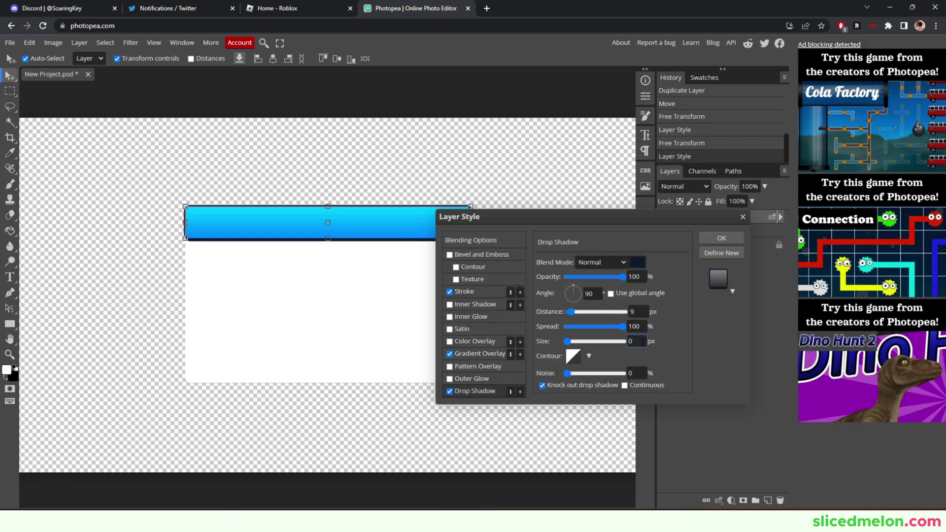
{"action": "key", "text": "Return"}
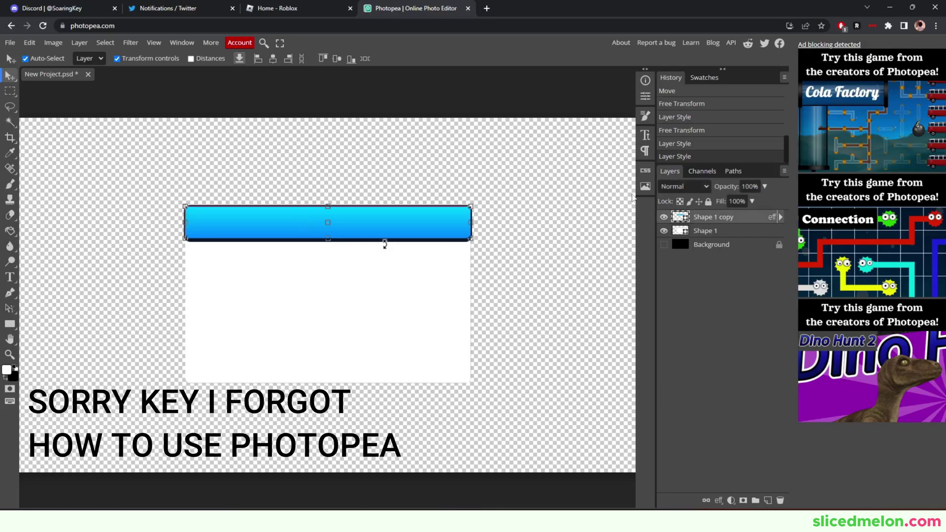
{"action": "left_click_drag", "start_coordinate": [778, 218], "coordinate": [779, 262]}
{"action": "key", "text": "ctrl+z"}
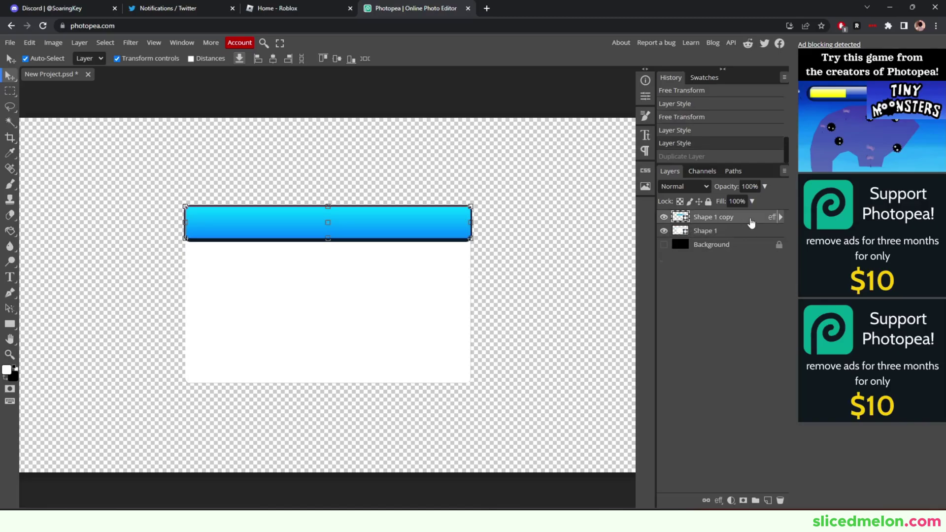
Step: Give the white Shape 1 panel a dark outline stroke and drop shadow
{"action": "left_click", "coordinate": [751, 234]}
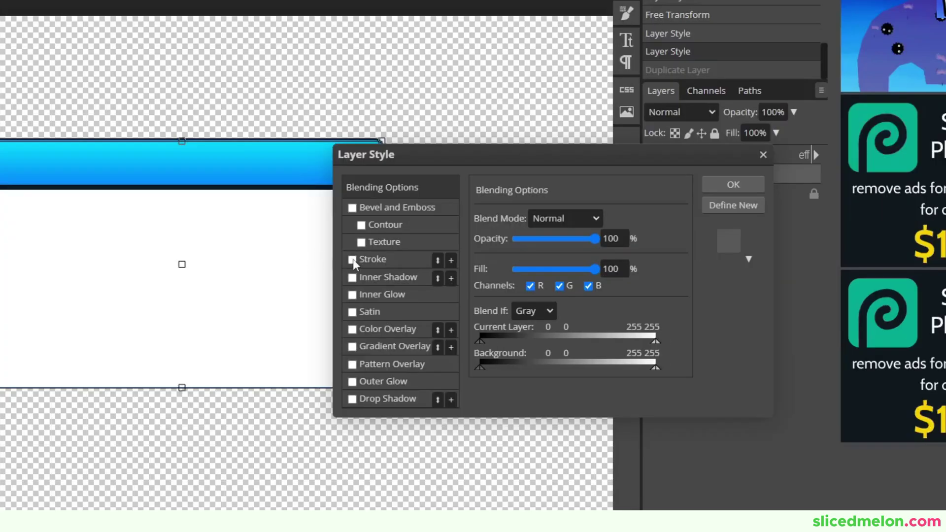
{"action": "left_click", "coordinate": [353, 260]}
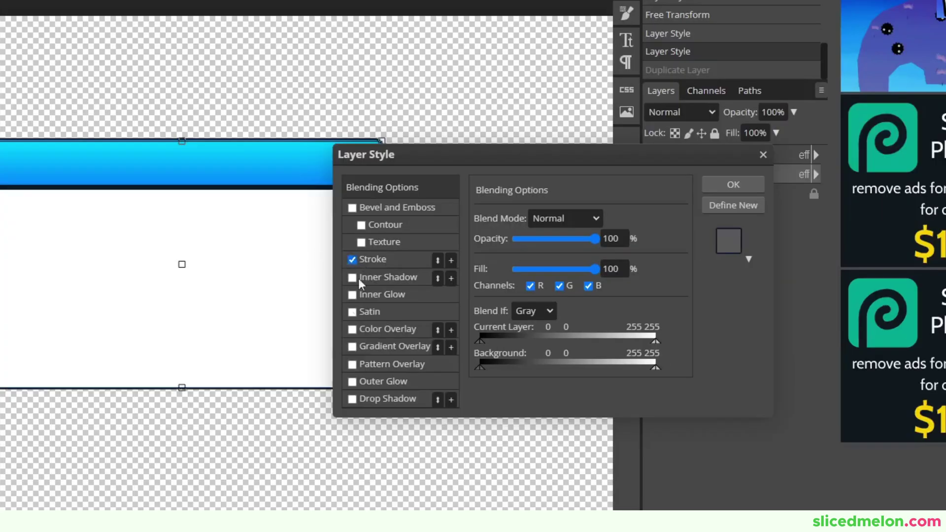
{"action": "right_click", "coordinate": [355, 400]}
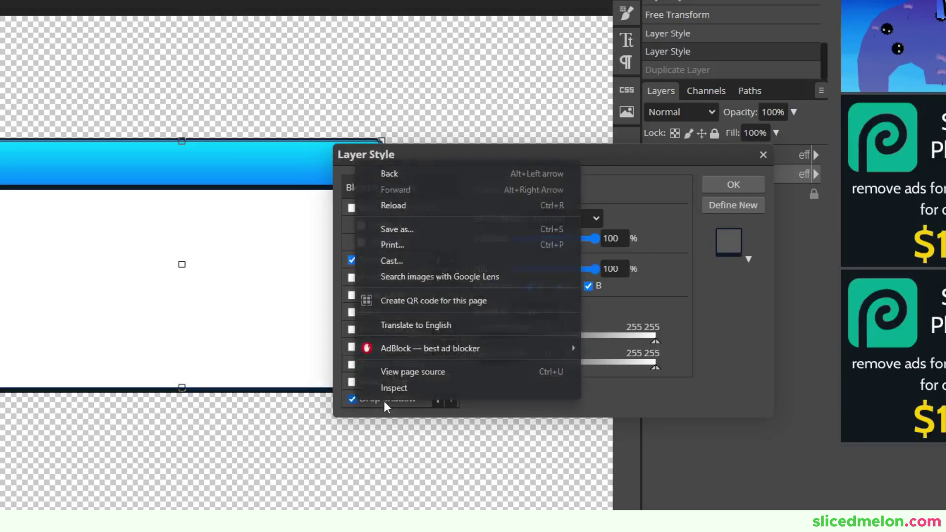
{"action": "left_click", "coordinate": [373, 424]}
{"action": "left_click", "coordinate": [730, 185]}
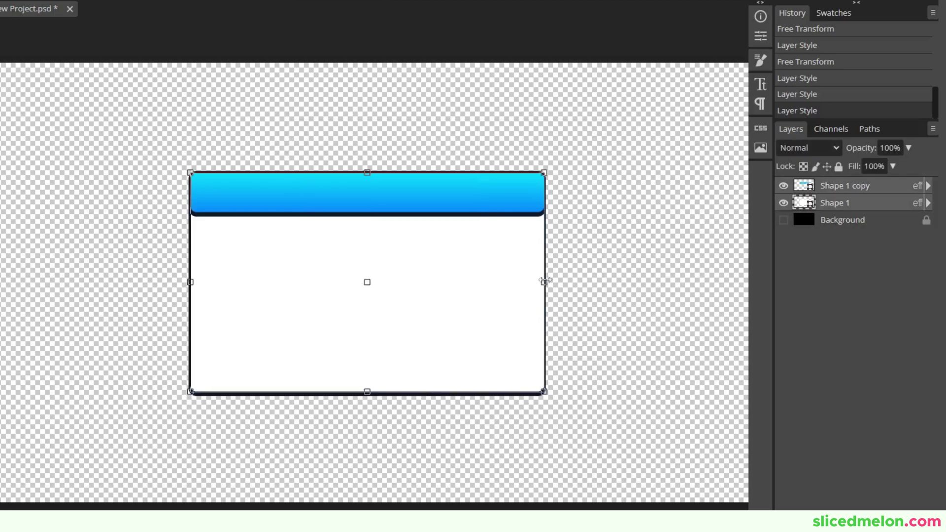
Step: Narrow the white panel to 805 px and adjust the header's bottom edge to match
{"action": "left_click_drag", "start_coordinate": [543, 282], "coordinate": [534, 284]}
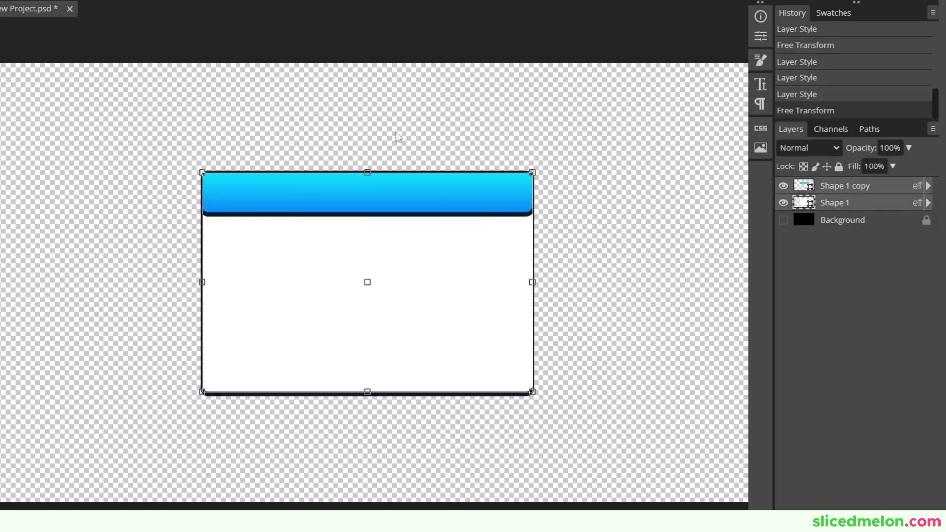
{"action": "left_click", "coordinate": [361, 204]}
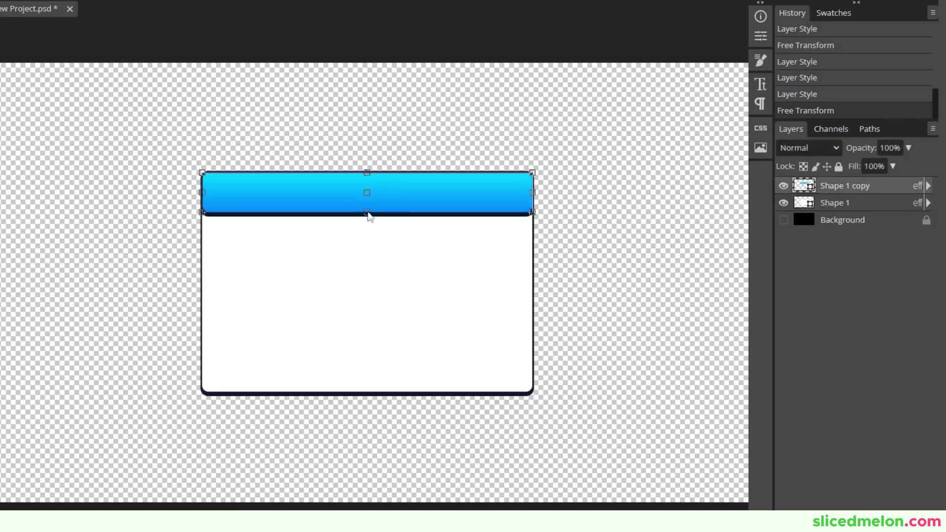
{"action": "left_click_drag", "start_coordinate": [370, 217], "coordinate": [368, 216]}
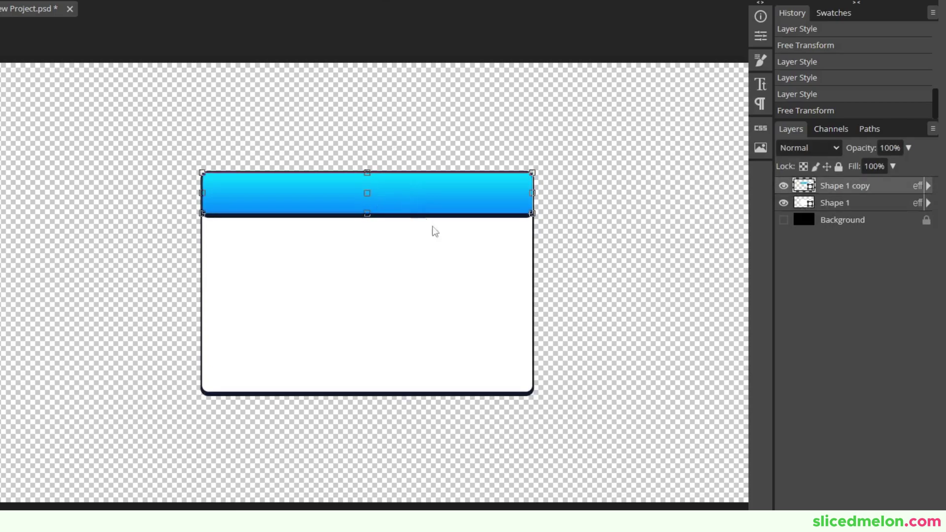
{"action": "left_click", "coordinate": [582, 234]}
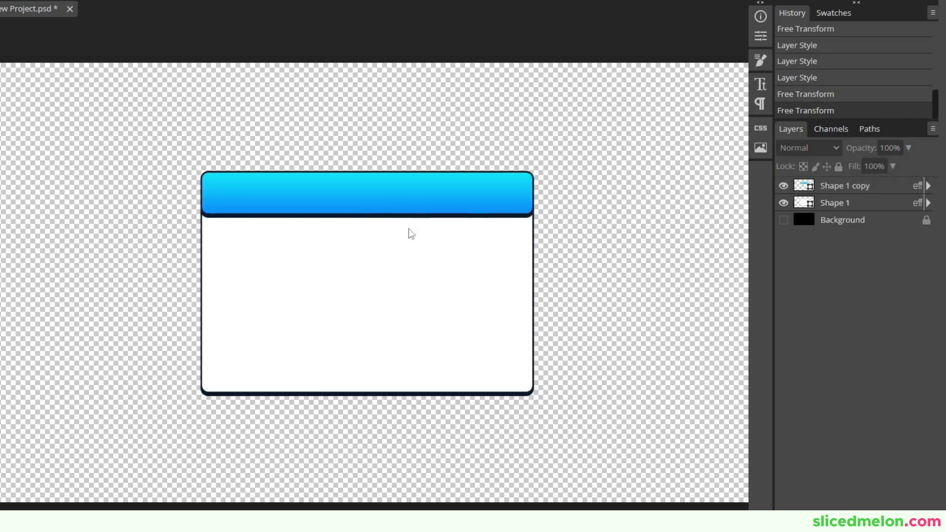
Step: Duplicate the header and shrink the copy into a small square at its left end
{"action": "left_click", "coordinate": [298, 209]}
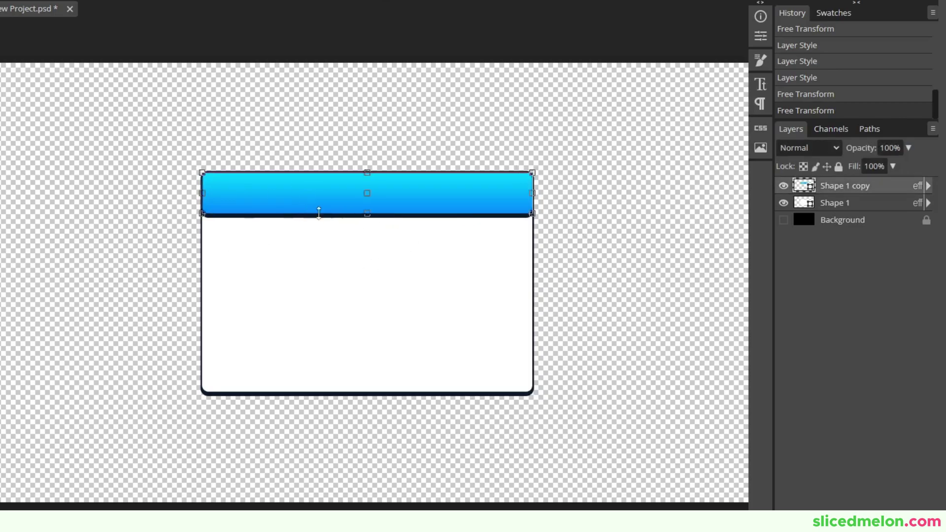
{"action": "key", "text": "ctrl+j"}
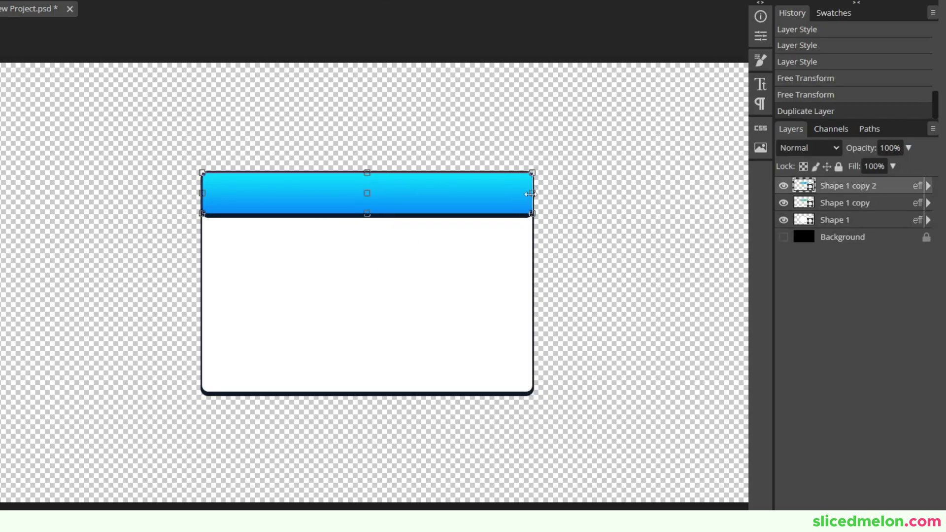
{"action": "left_click_drag", "start_coordinate": [531, 194], "coordinate": [237, 179]}
{"action": "key", "text": "Return"}
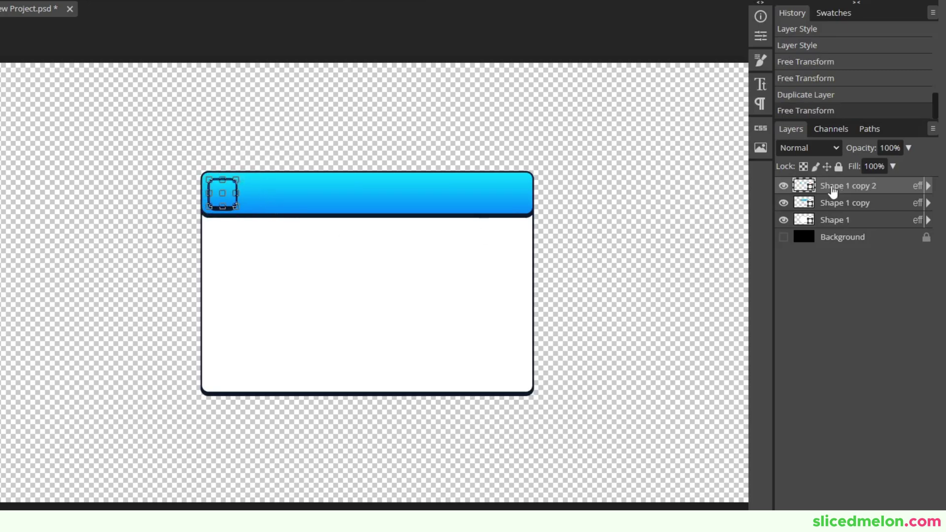
Step: Remove the Drop Shadow effect from the small square
{"action": "left_click", "coordinate": [929, 187]}
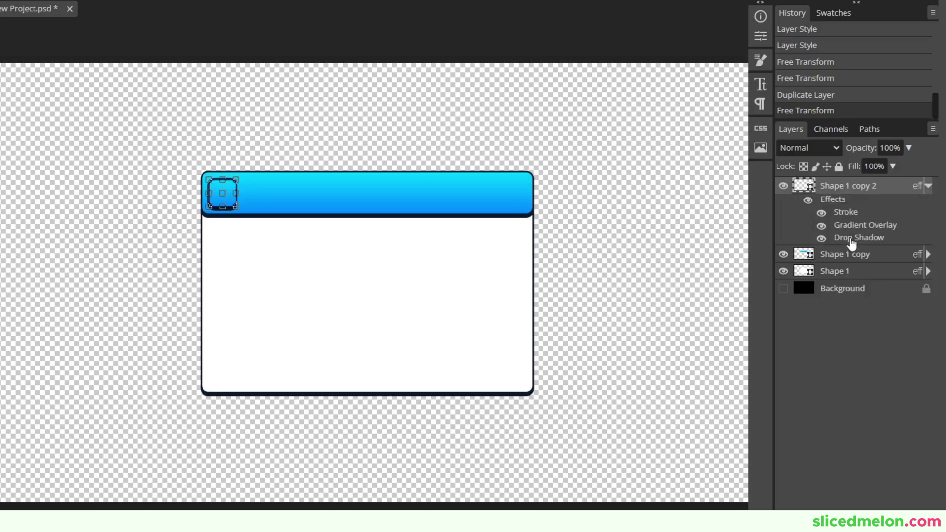
{"action": "left_click_drag", "start_coordinate": [851, 246], "coordinate": [917, 507]}
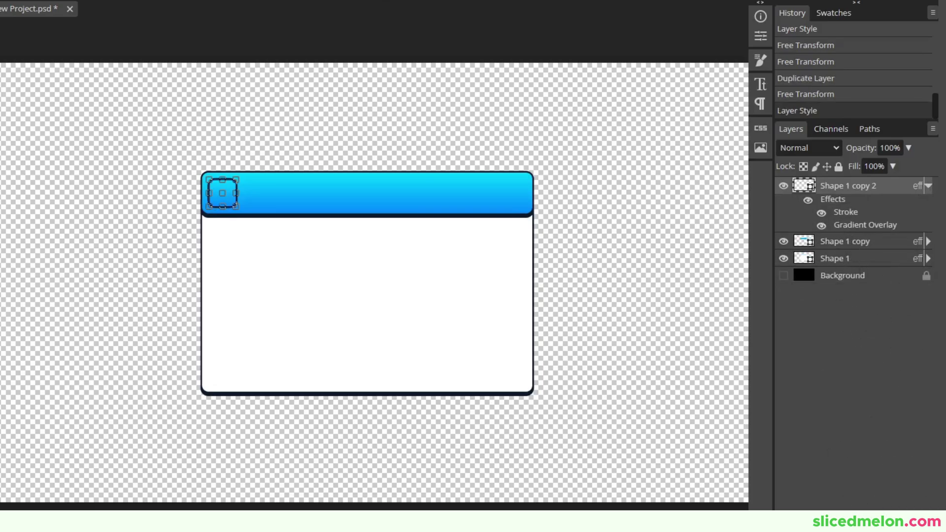
{"action": "left_click", "coordinate": [929, 187]}
Step: Colour the small square red (ff003c) and scale it slightly smaller
{"action": "double_click", "coordinate": [808, 194]}
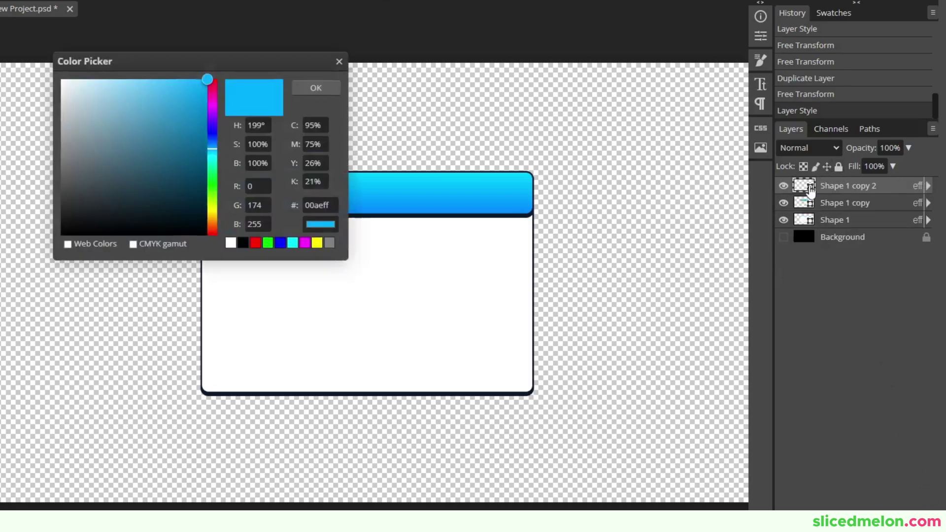
{"action": "left_click", "coordinate": [213, 89]}
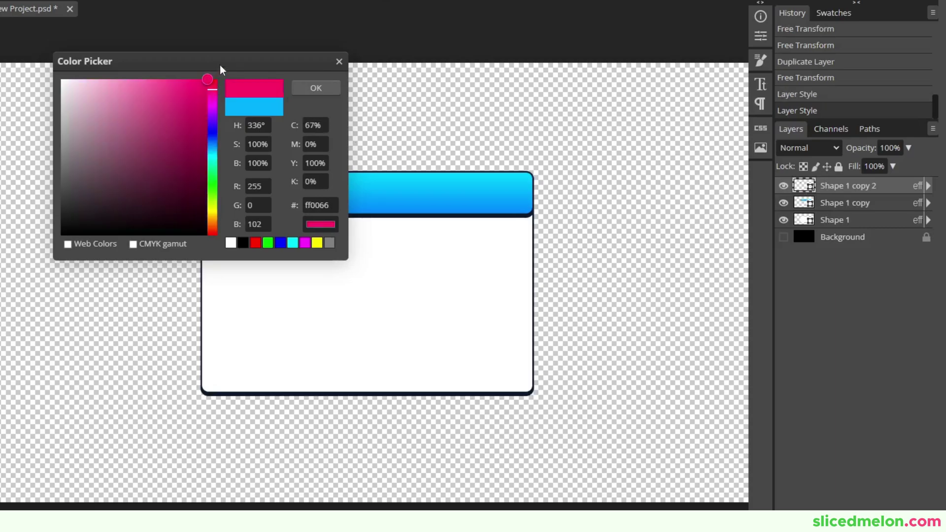
{"action": "left_click_drag", "start_coordinate": [220, 70], "coordinate": [638, 261]}
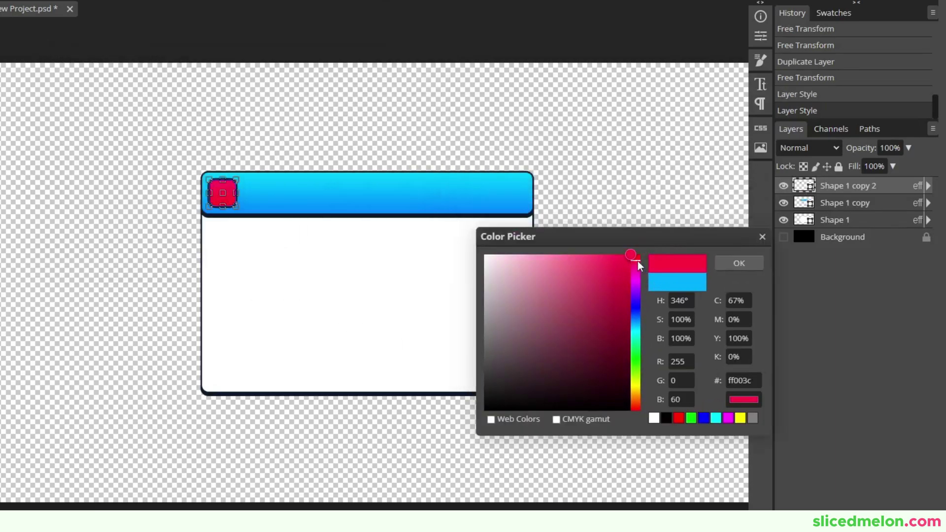
{"action": "left_click", "coordinate": [749, 264]}
{"action": "left_click", "coordinate": [592, 240]}
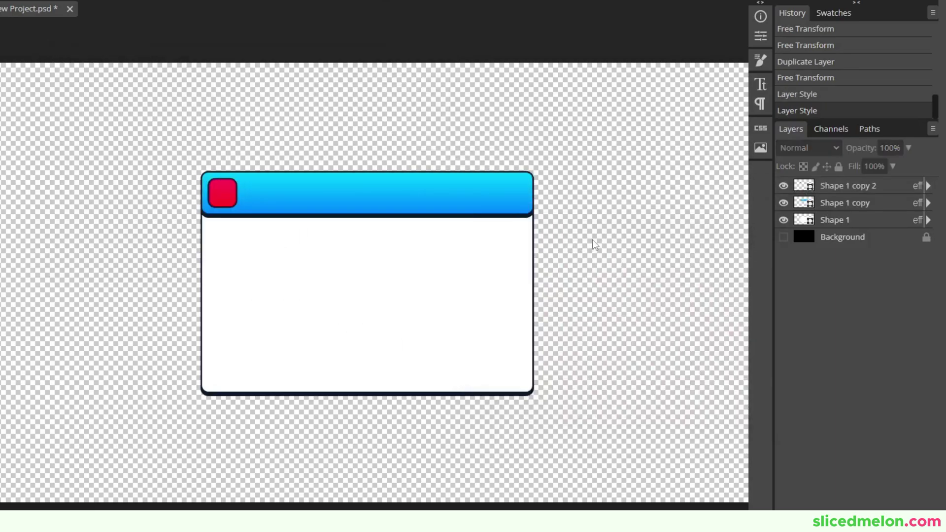
{"action": "left_click", "coordinate": [225, 192]}
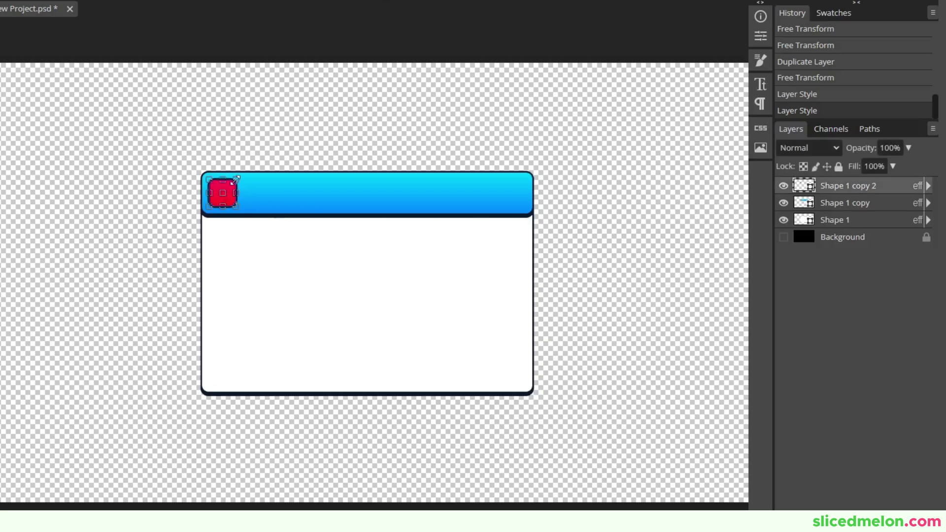
{"action": "left_click_drag", "start_coordinate": [236, 178], "coordinate": [236, 180]}
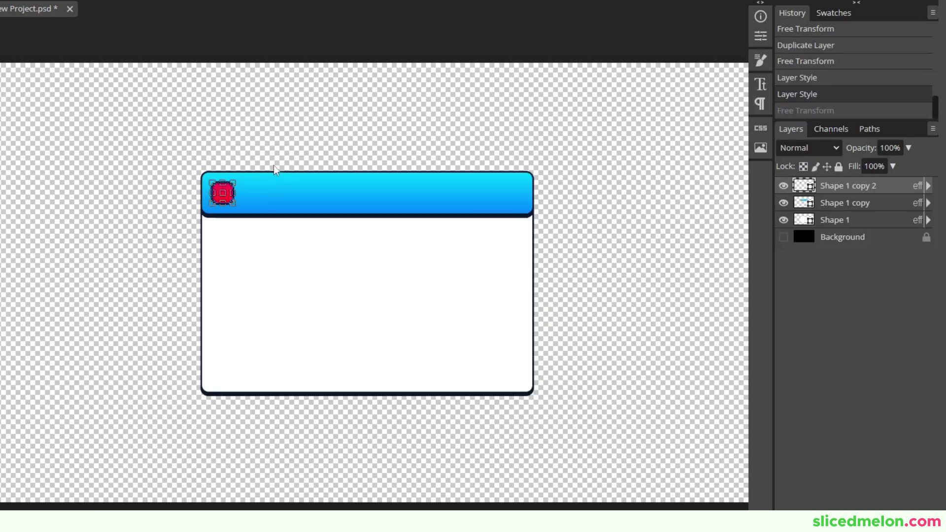
Step: Commit the red square's resize and drag it to the blue header's right end
{"action": "key", "text": "Return"}
{"action": "left_click", "coordinate": [276, 152]}
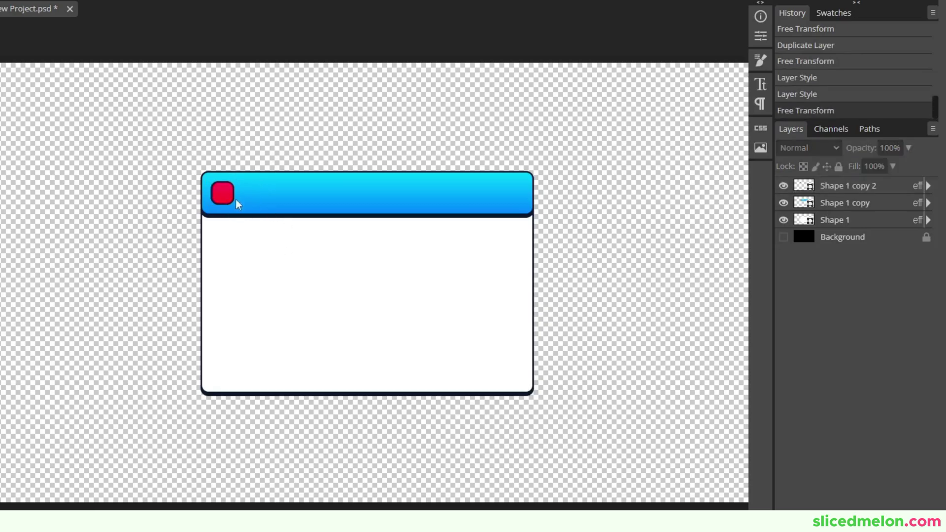
{"action": "left_click_drag", "start_coordinate": [222, 193], "coordinate": [511, 197]}
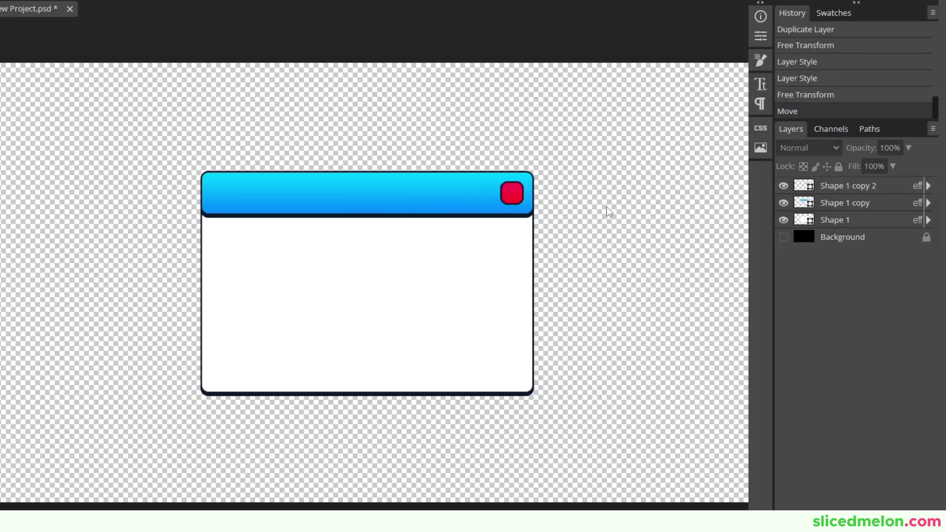
{"action": "left_click", "coordinate": [512, 194]}
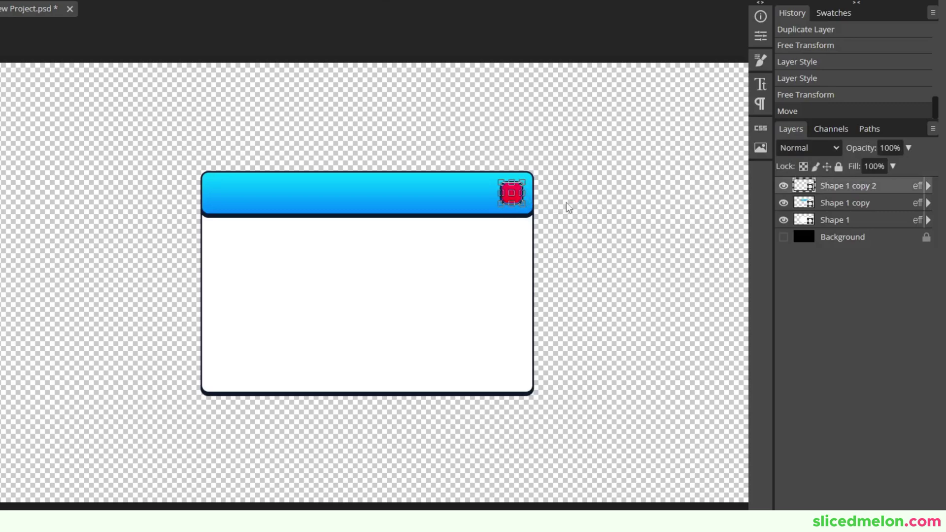
{"action": "left_click", "coordinate": [567, 202]}
{"action": "key", "text": "ctrl+minus"}
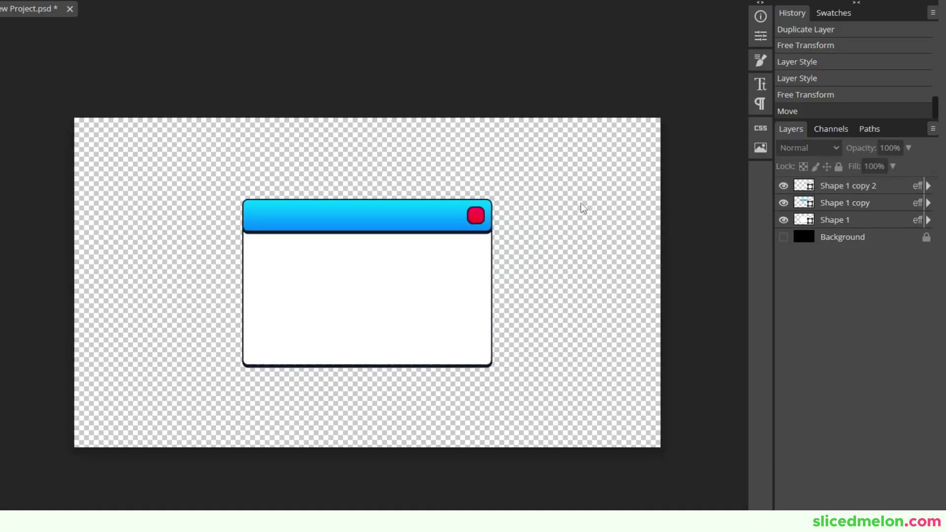
{"action": "key", "text": "ctrl+z"}
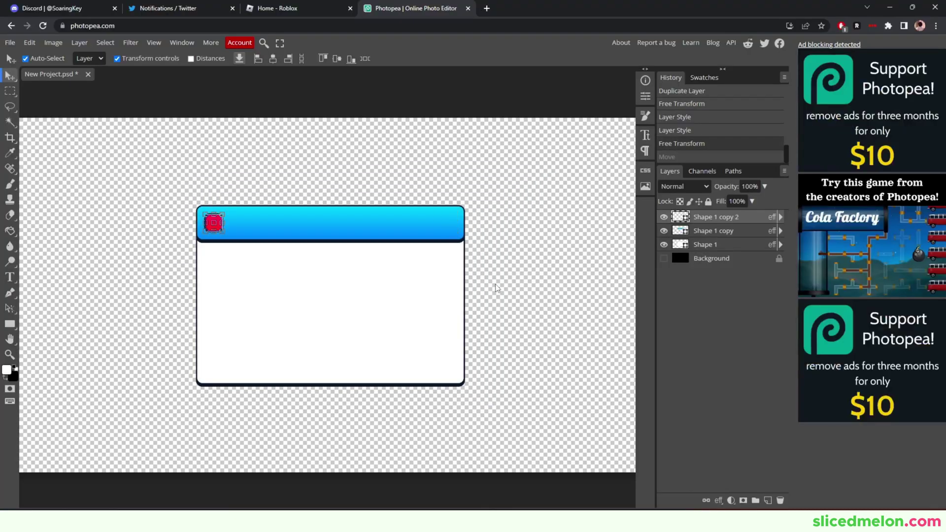
{"action": "key", "text": "ctrl+shift+z"}
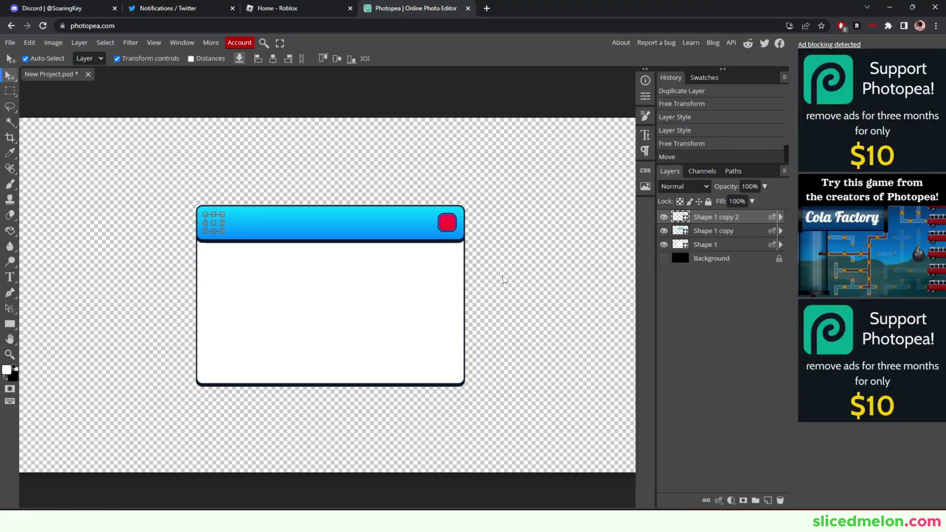
Step: Set up the Type tool with the Fredoka One font and pure white colour
{"action": "left_click", "coordinate": [10, 277]}
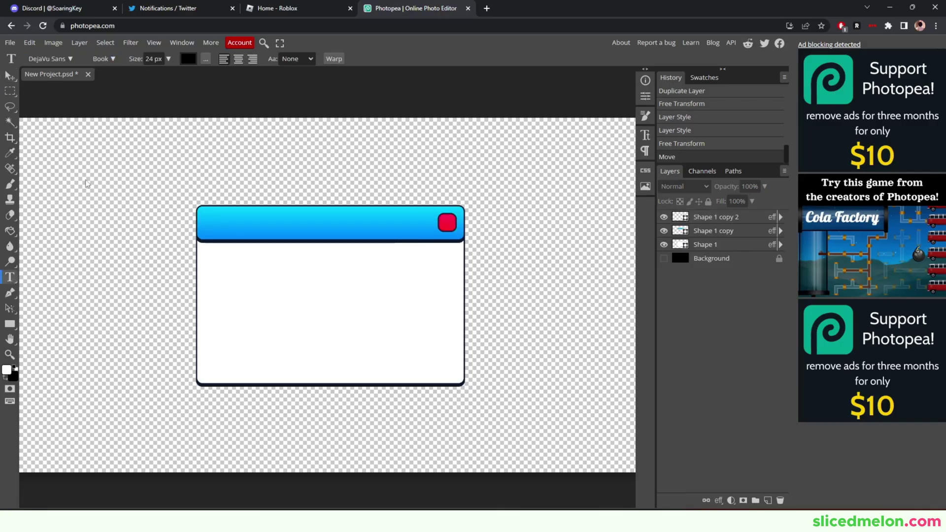
{"action": "left_click", "coordinate": [63, 56]}
{"action": "left_click", "coordinate": [84, 82]}
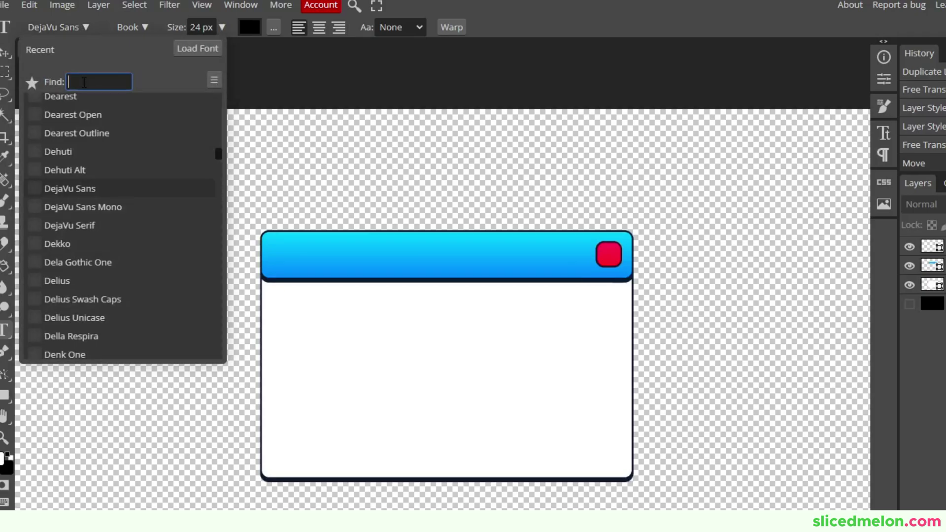
{"action": "type", "text": "fred"}
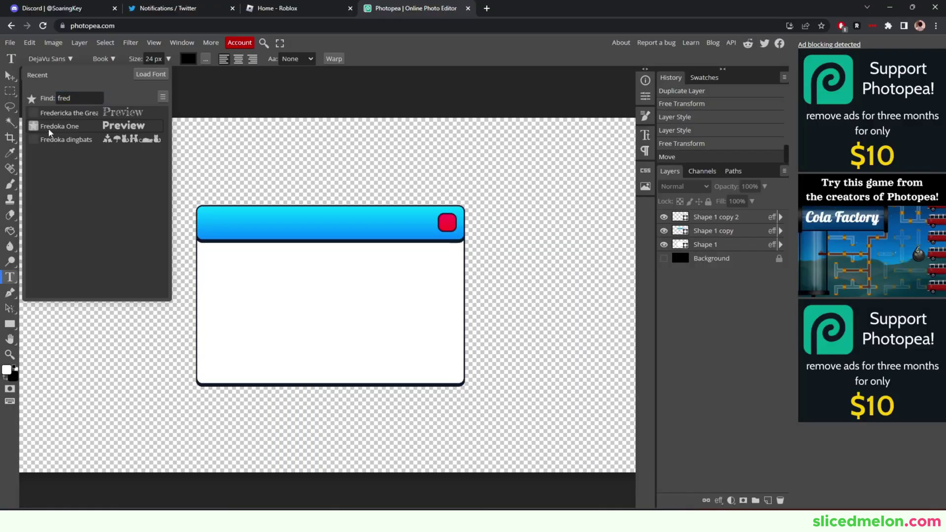
{"action": "left_click", "coordinate": [63, 123]}
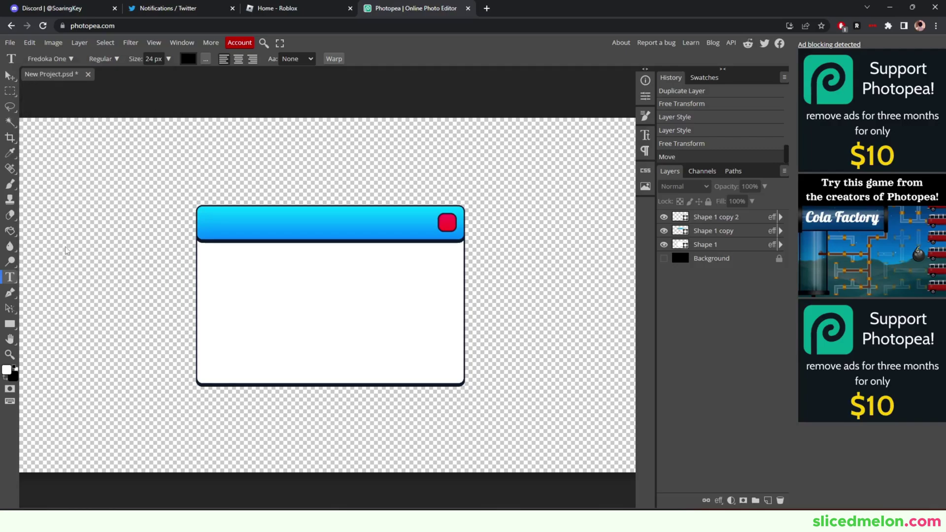
{"action": "left_click", "coordinate": [5, 378]}
{"action": "key", "text": "x"}
{"action": "left_click", "coordinate": [189, 58]}
{"action": "left_click_drag", "start_coordinate": [95, 172], "coordinate": [81, 132]}
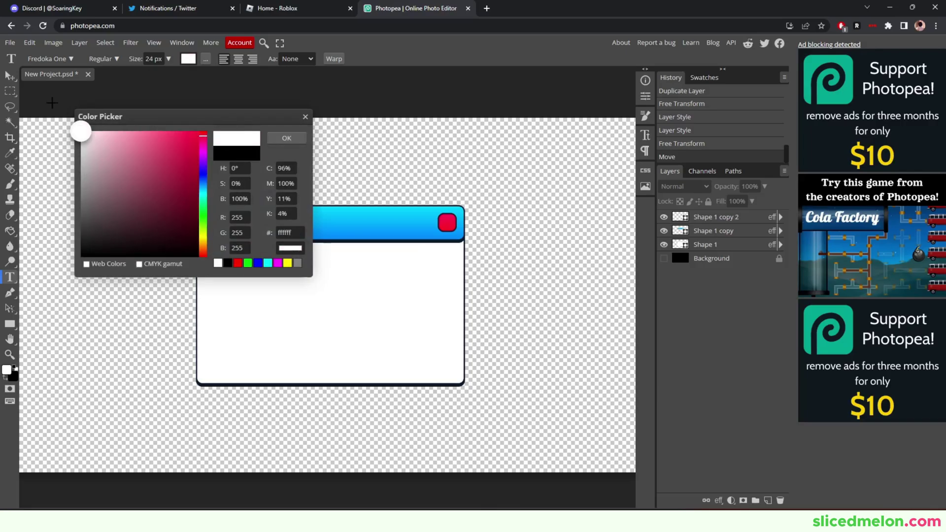
{"action": "left_click", "coordinate": [287, 138]}
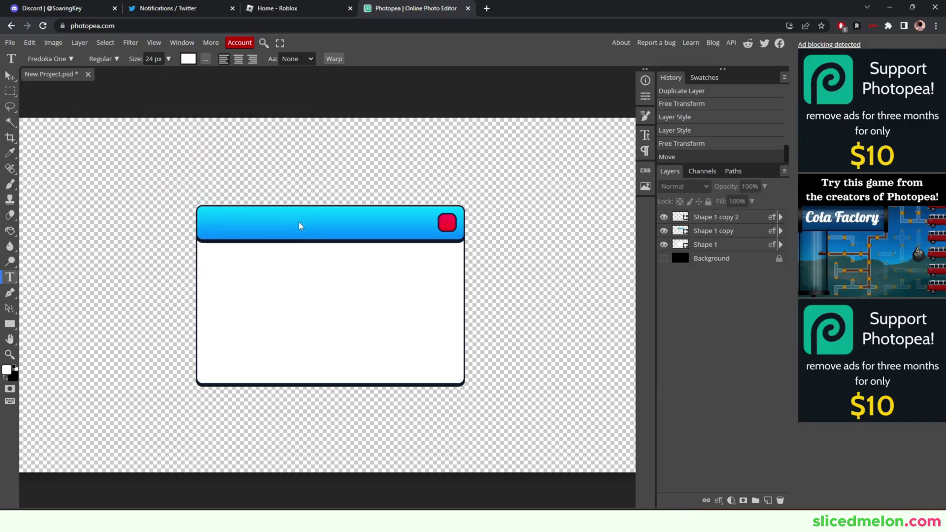
Step: Type the 'Codes' title in the blue header, centre-align it and enlarge it about double
{"action": "left_click", "coordinate": [302, 220]}
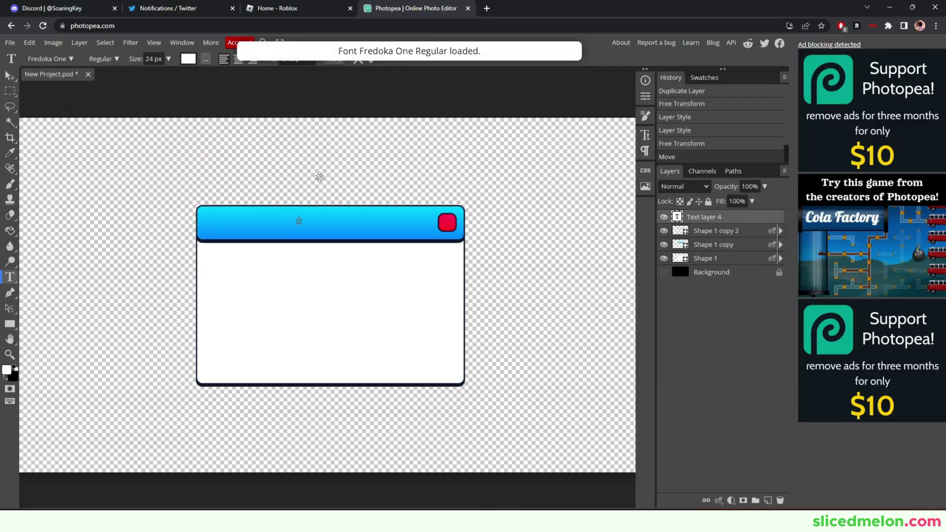
{"action": "type", "text": "Coder"}
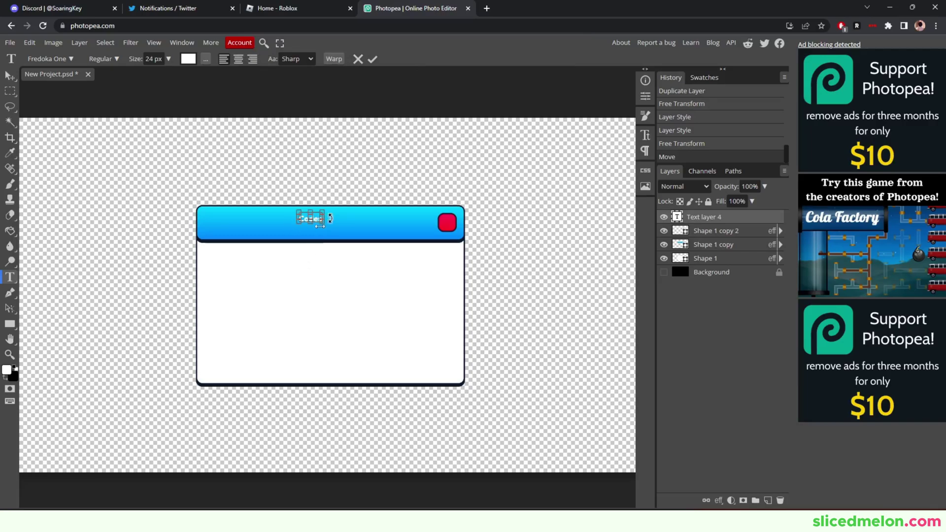
{"action": "left_click_drag", "start_coordinate": [321, 219], "coordinate": [298, 220]}
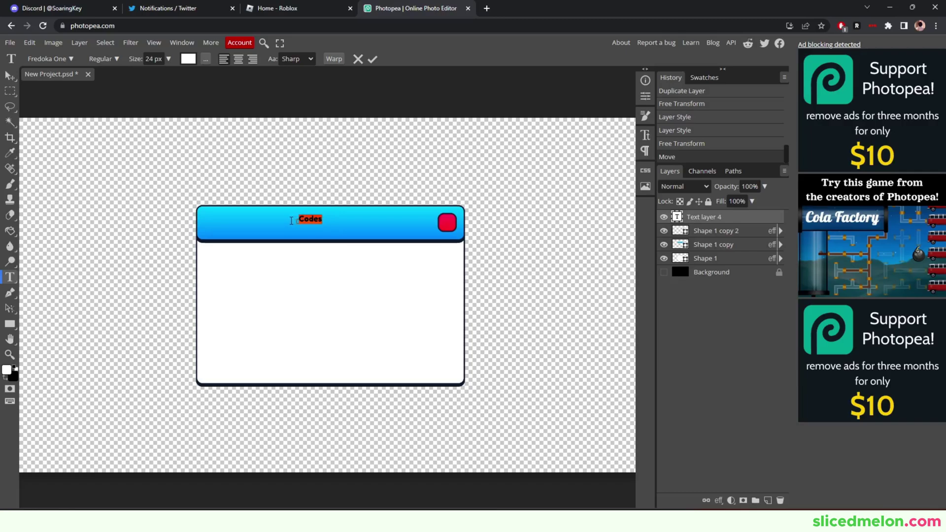
{"action": "left_click", "coordinate": [238, 59]}
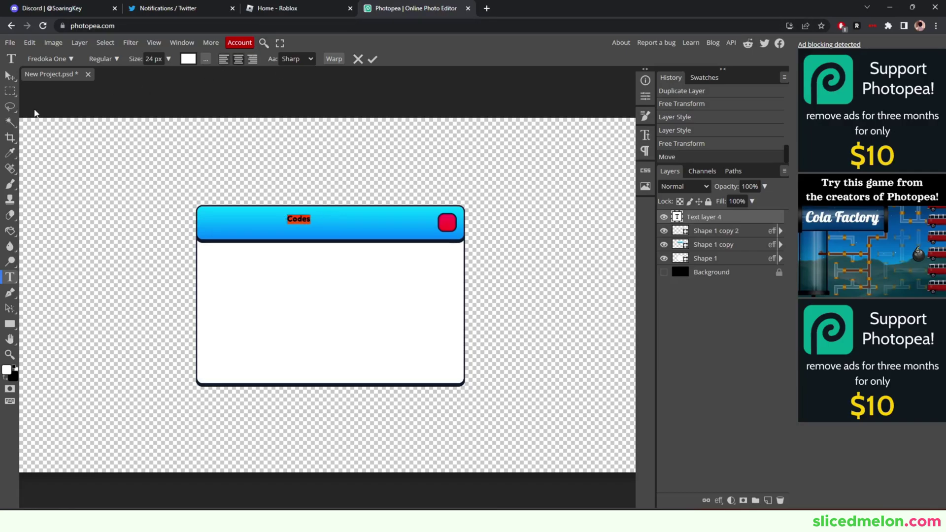
{"action": "left_click", "coordinate": [10, 75]}
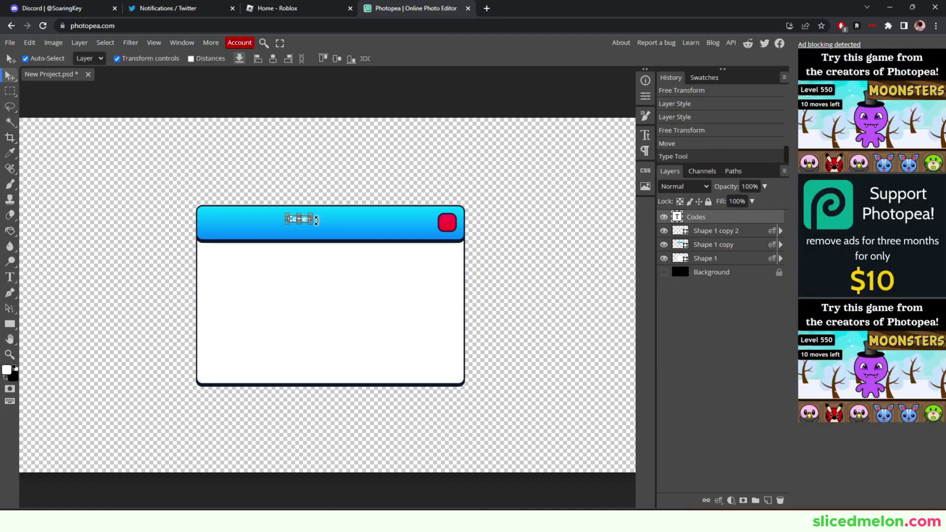
{"action": "left_click_drag", "start_coordinate": [312, 224], "coordinate": [336, 225]}
{"action": "key", "text": "Return"}
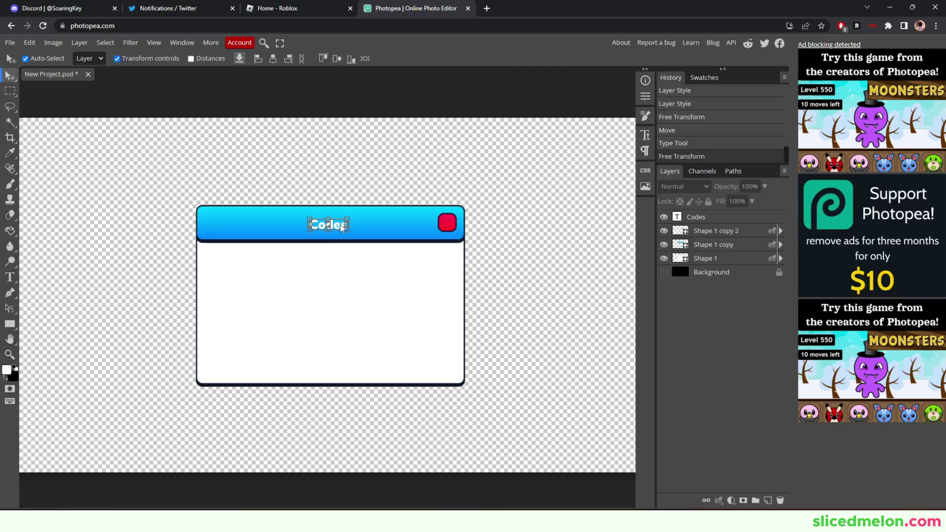
Step: Check centring with a ruler guide, then copy the title onto the red button and into the panel
{"action": "left_click", "coordinate": [377, 224]}
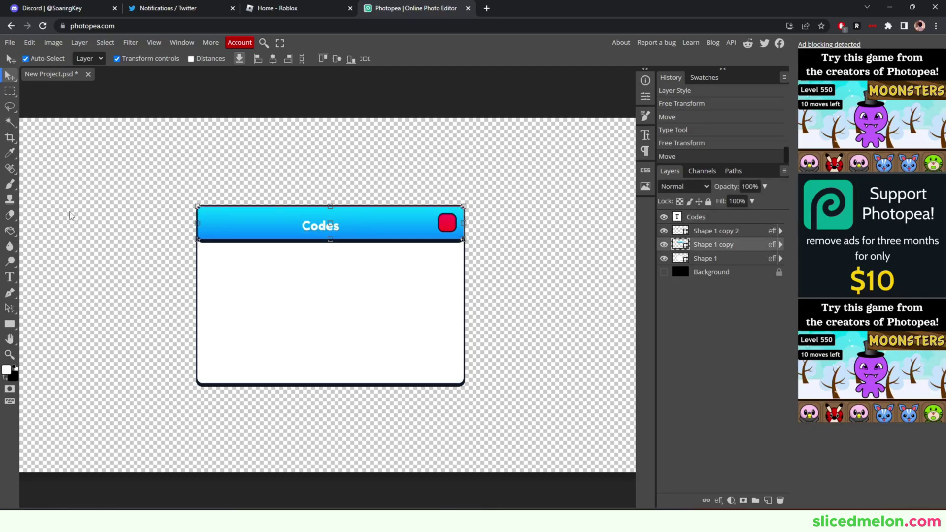
{"action": "key", "text": "ctrl+r"}
{"action": "left_click_drag", "start_coordinate": [27, 162], "coordinate": [99, 236]}
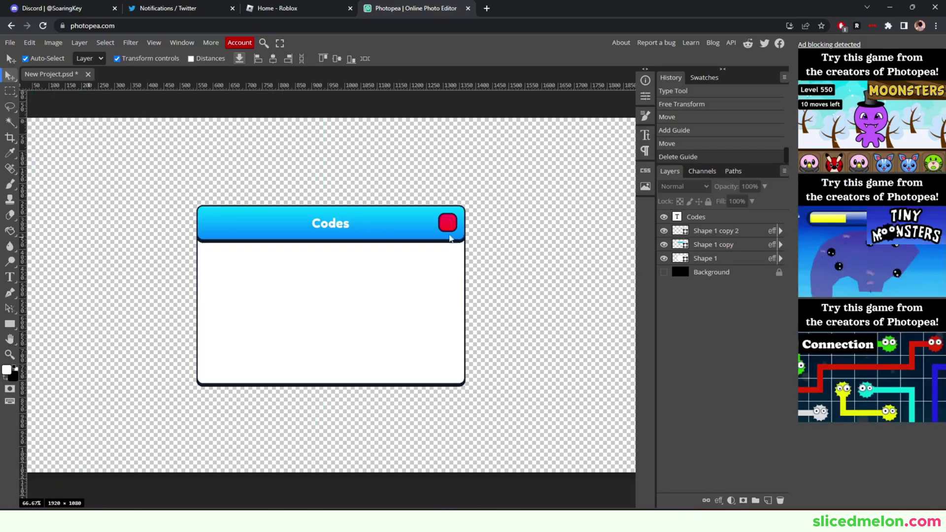
{"action": "left_click", "coordinate": [341, 225]}
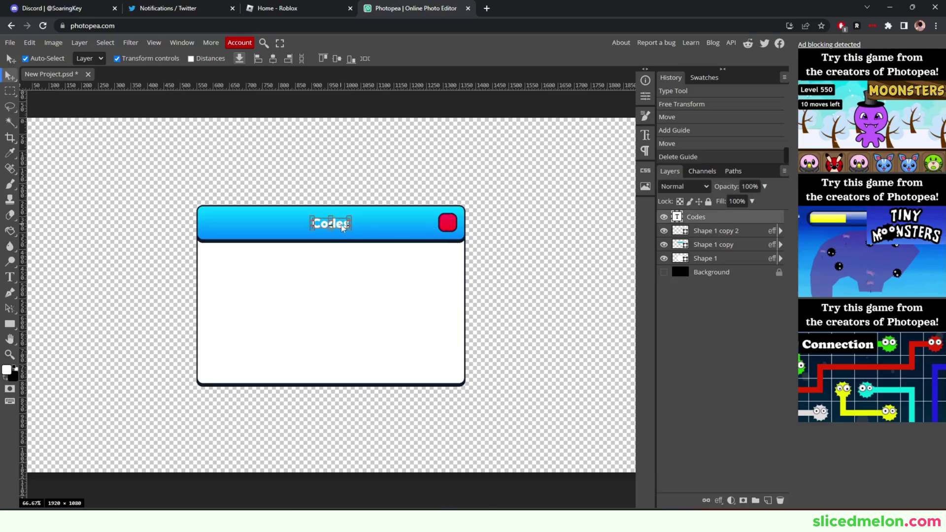
{"action": "left_click_drag", "start_coordinate": [342, 226], "coordinate": [441, 223]}
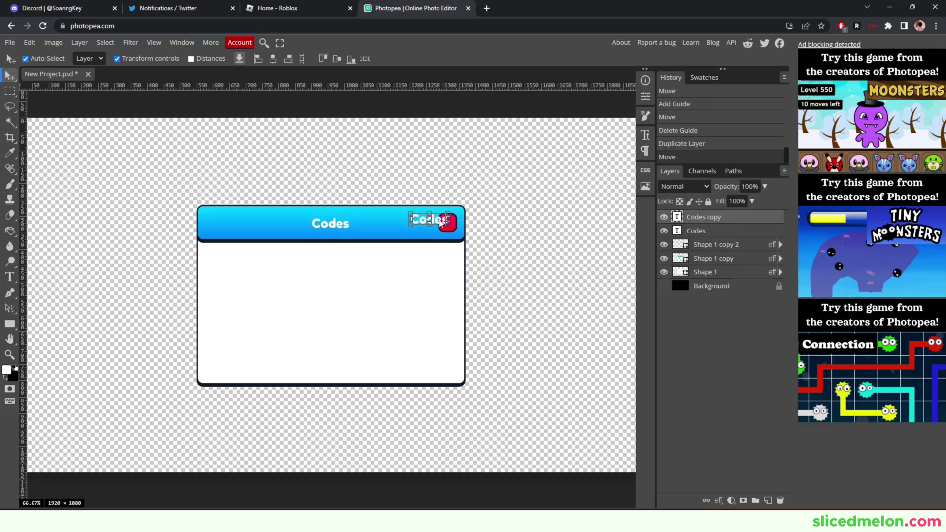
{"action": "key", "text": "t"}
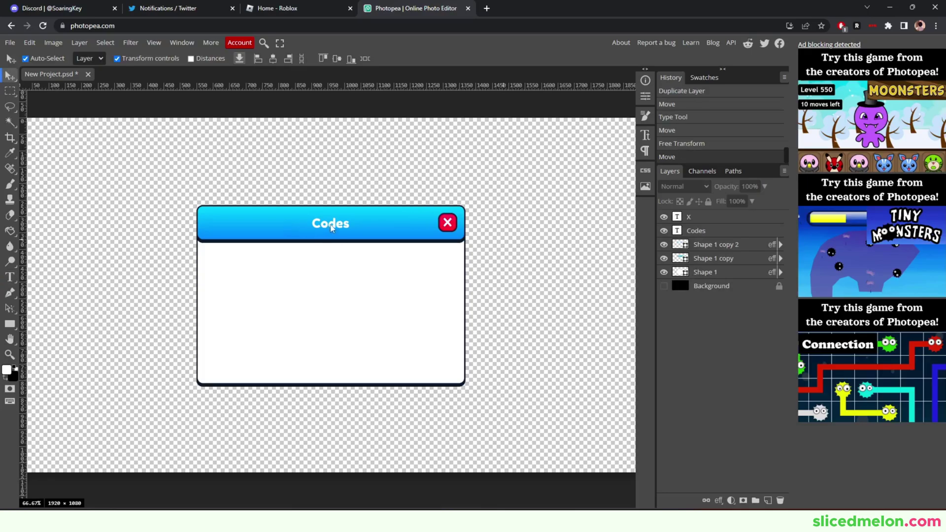
{"action": "left_click_drag", "start_coordinate": [331, 228], "coordinate": [328, 286]}
Step: Recolour the panel text copy dark navy and type the follow-on-Twitter instruction about codes and in-game rewards
{"action": "double_click", "coordinate": [338, 286]}
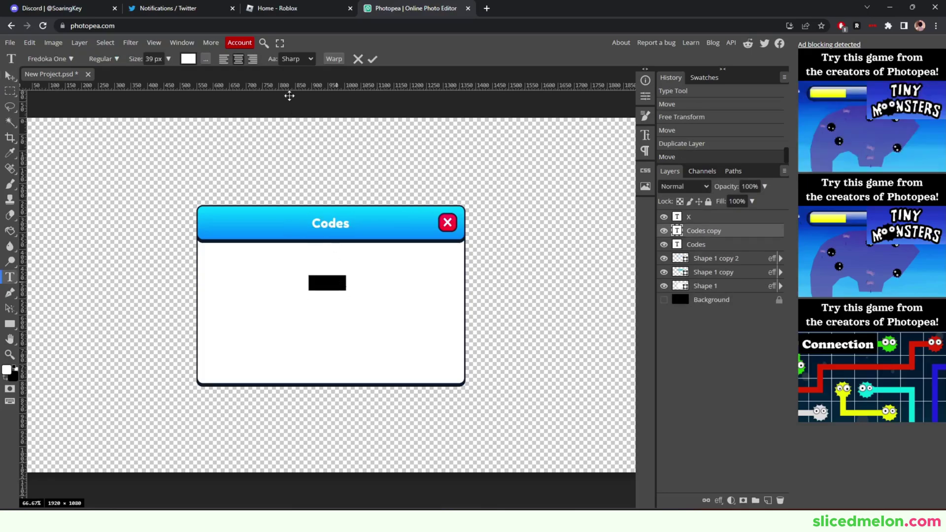
{"action": "left_click", "coordinate": [189, 59]}
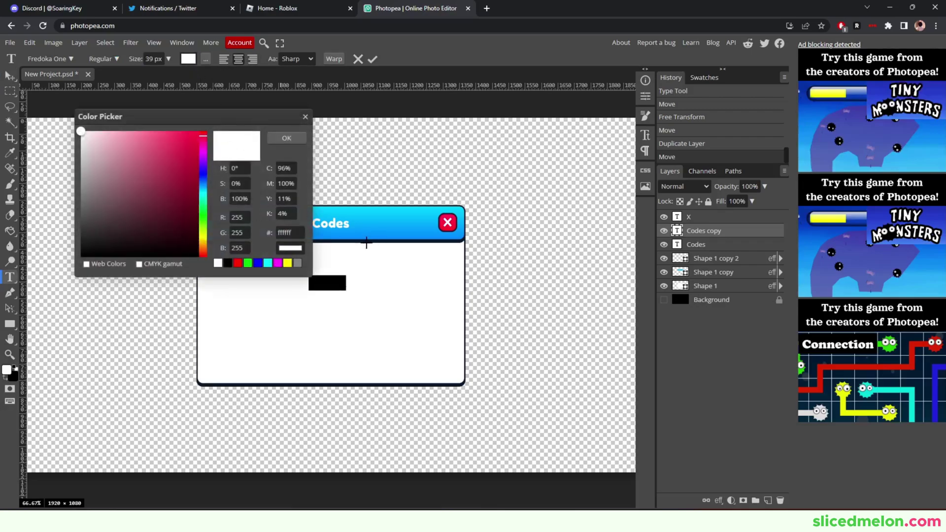
{"action": "left_click", "coordinate": [363, 240]}
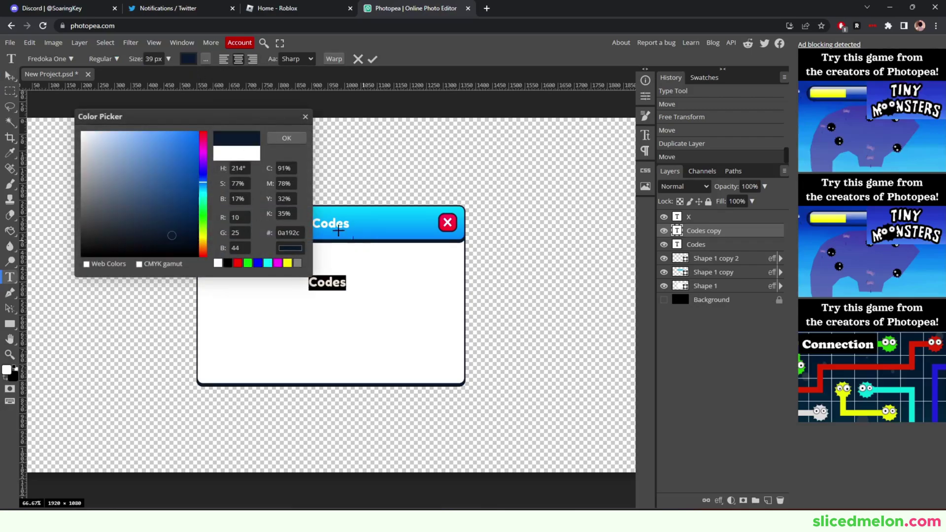
{"action": "left_click", "coordinate": [287, 140]}
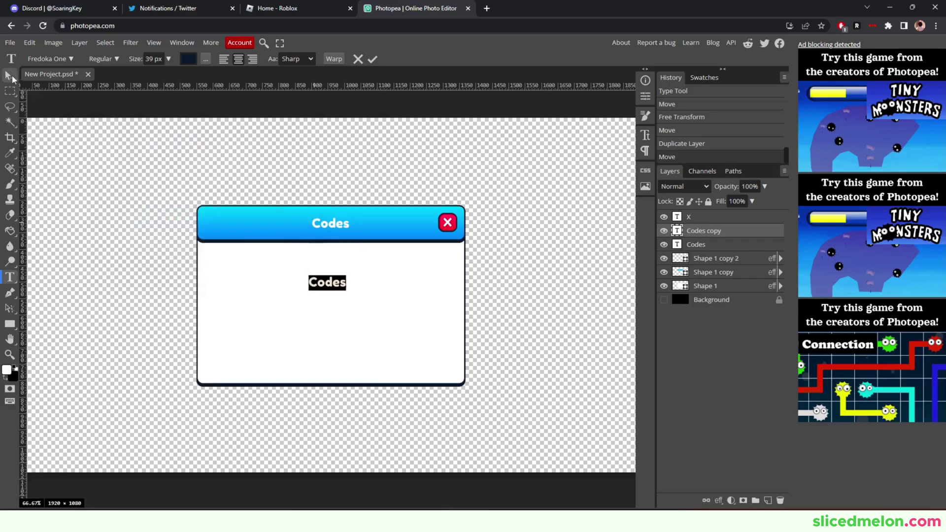
{"action": "type", "text": "Follo"}
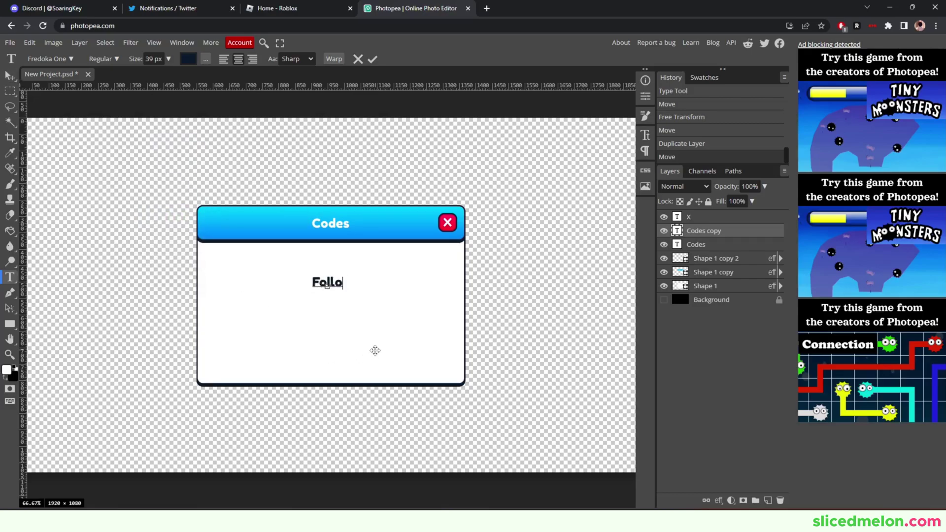
{"action": "type", "text": "w @slic"}
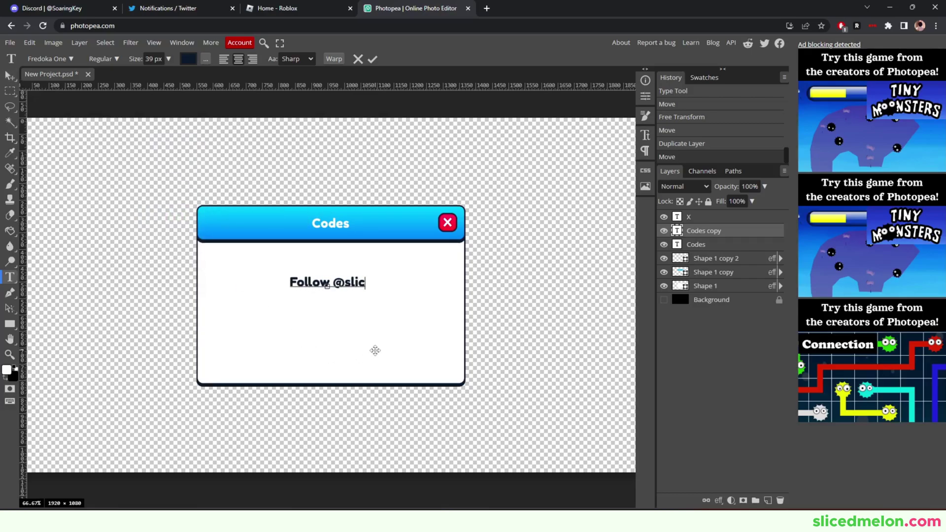
{"action": "type", "text": "edmelonart"}
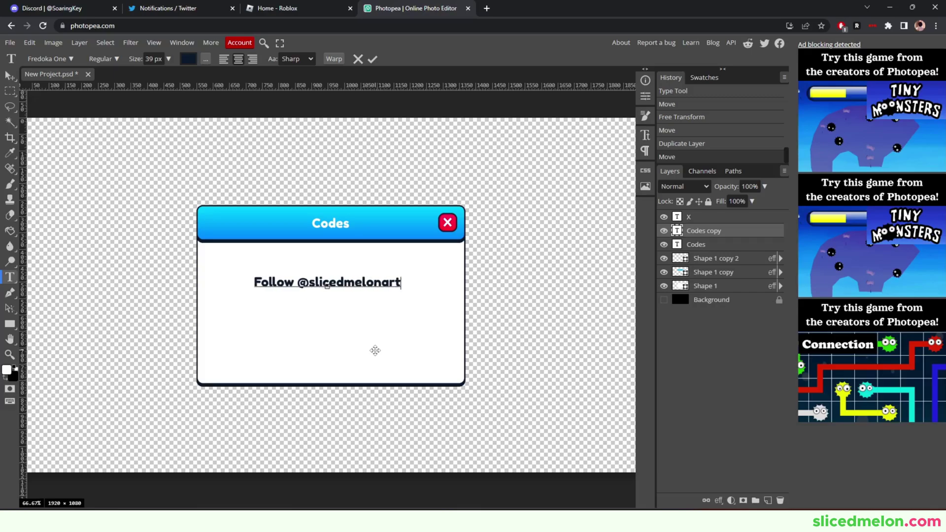
{"action": "type", "text": " on Twitter "}
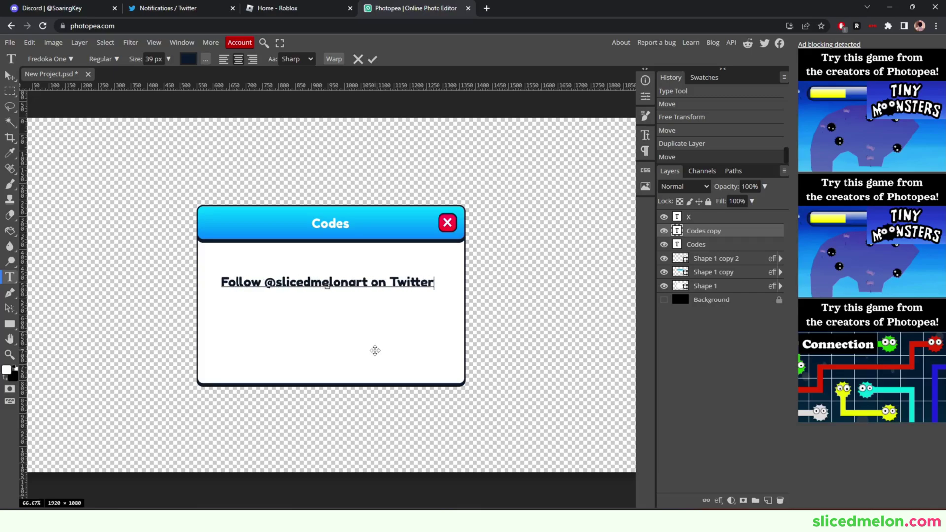
{"action": "type", "text": "for codes and"}
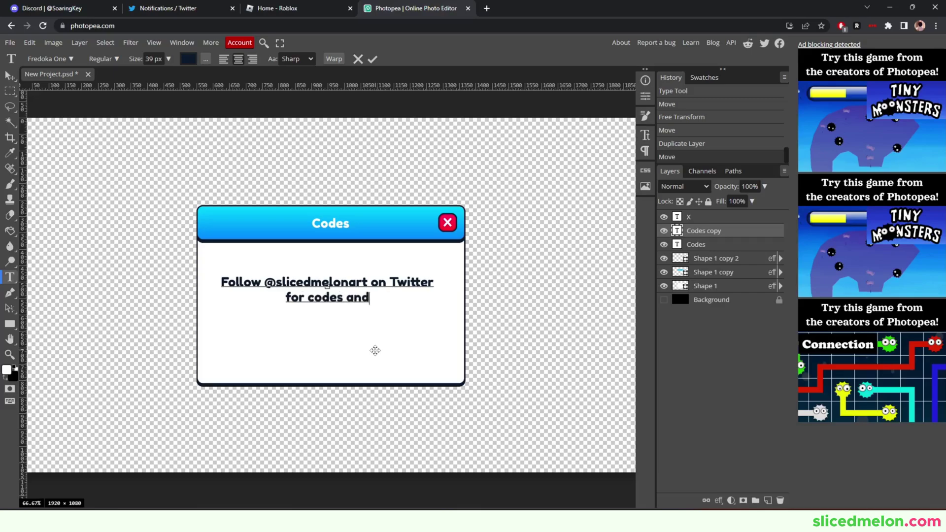
{"action": "type", "text": " in-game rewards"}
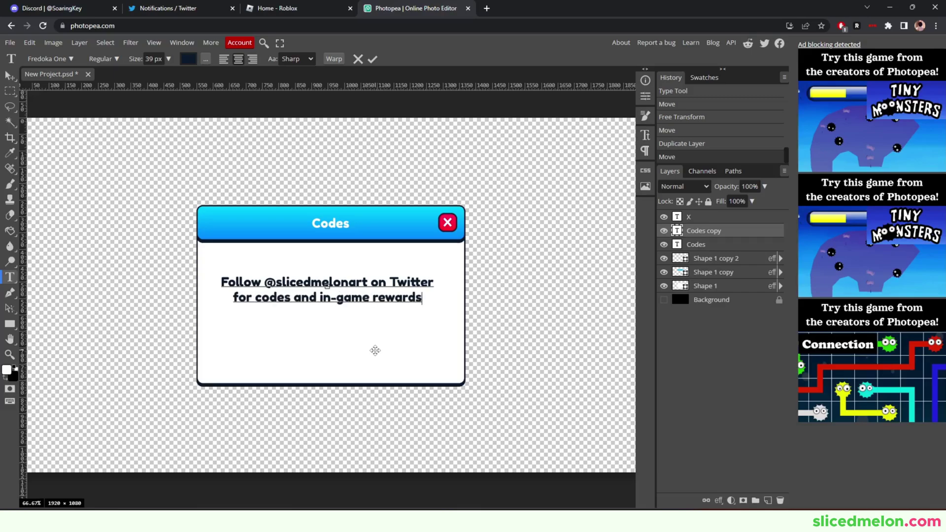
{"action": "type", "text": "!"}
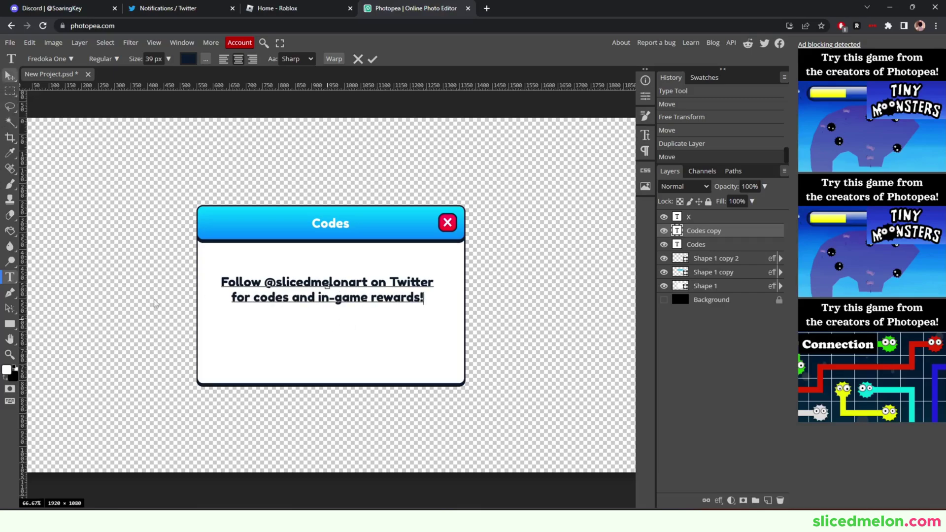
{"action": "key", "text": "Escape"}
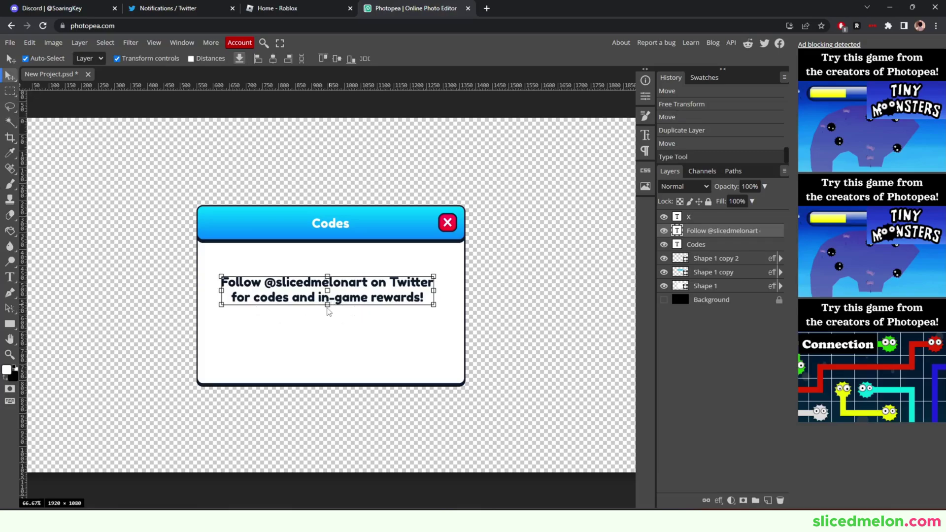
Step: Scale up the instruction text, then duplicate the header bar below it and narrow it
{"action": "left_click_drag", "start_coordinate": [328, 307], "coordinate": [370, 274]}
{"action": "left_click", "coordinate": [486, 288]}
{"action": "left_click", "coordinate": [372, 235]}
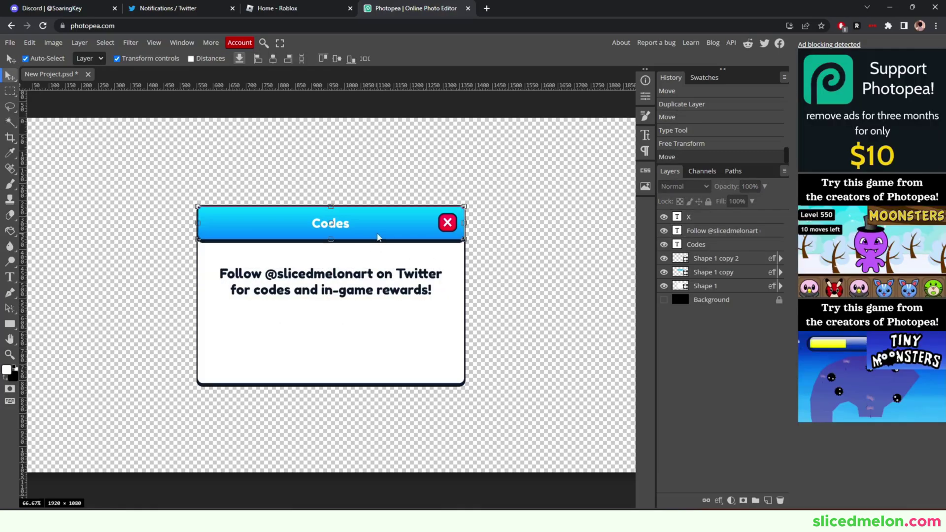
{"action": "left_click_drag", "start_coordinate": [381, 320], "coordinate": [377, 324]}
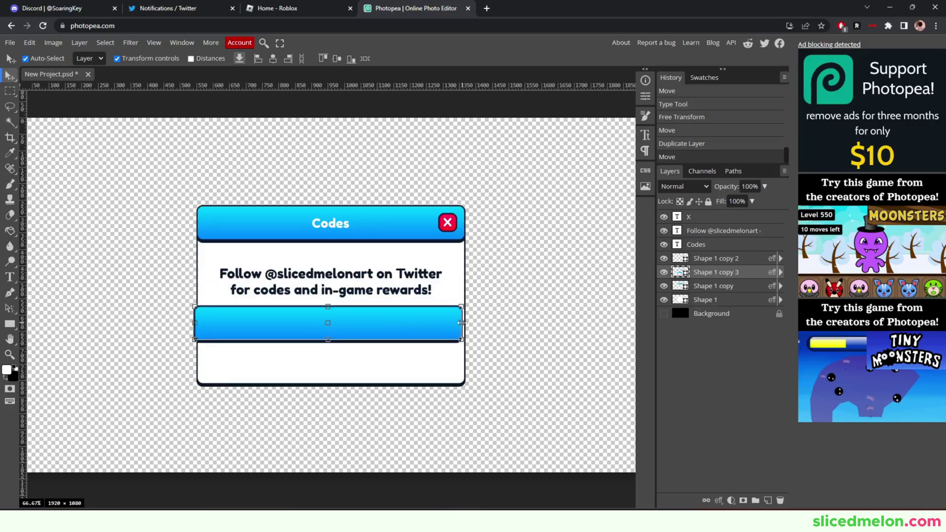
{"action": "left_click_drag", "start_coordinate": [462, 323], "coordinate": [445, 324]}
{"action": "key", "text": "ctrl+z"}
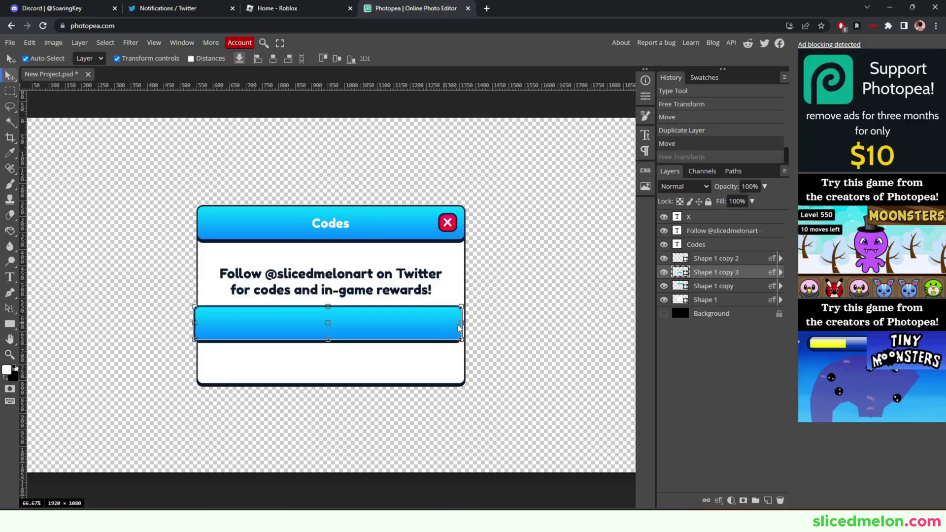
{"action": "key", "text": "ctrl+shift+z"}
Step: Change the duplicated bar's fill colour to light blue
{"action": "double_click", "coordinate": [686, 275]}
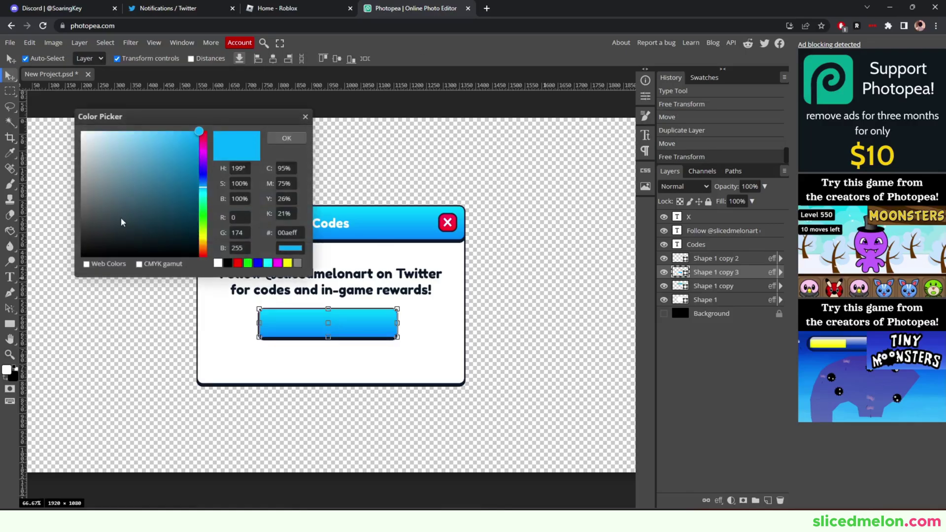
{"action": "left_click", "coordinate": [102, 132]}
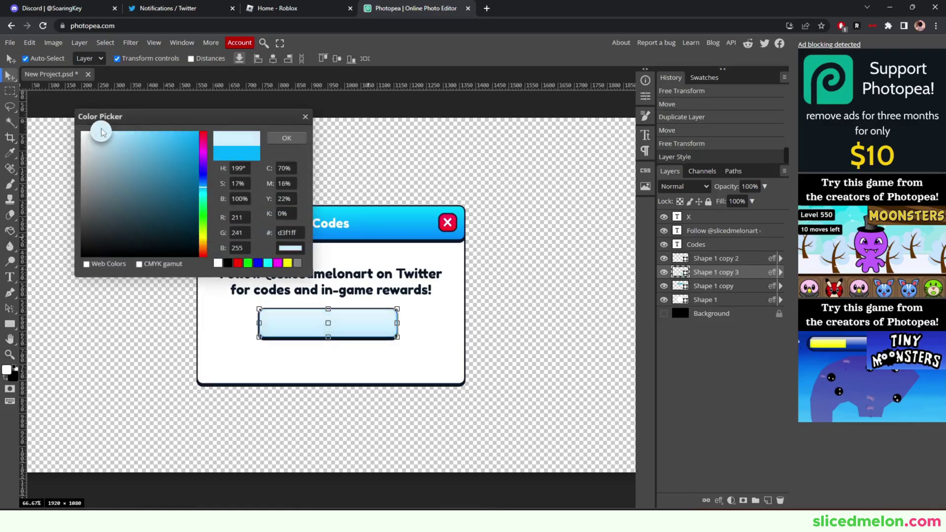
{"action": "left_click", "coordinate": [286, 138]}
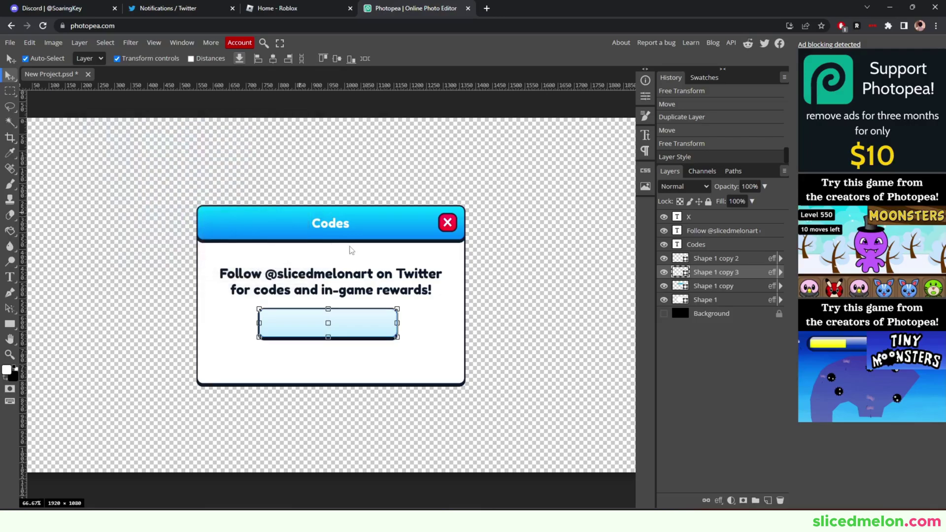
{"action": "left_click", "coordinate": [492, 385]}
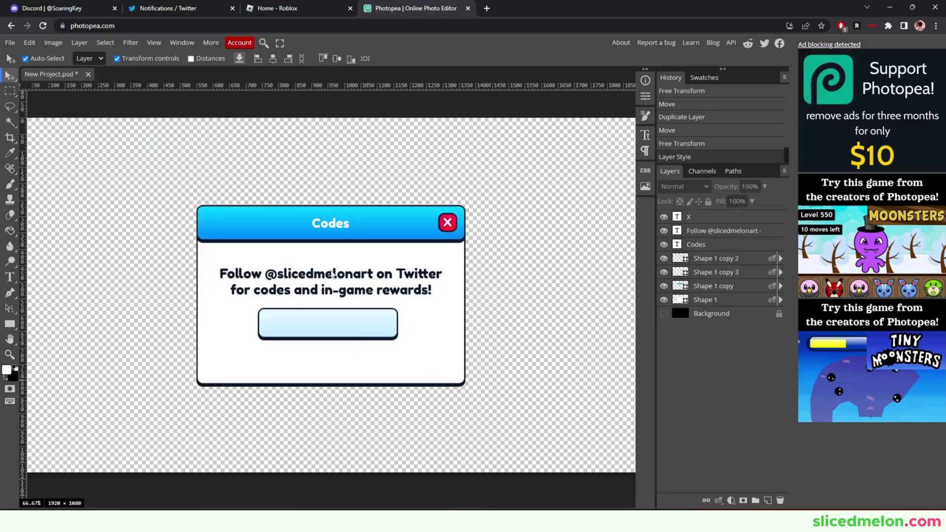
Step: Copy the text onto the box as 'Enter code here..' and place another blue bar at the panel bottom
{"action": "left_click_drag", "start_coordinate": [332, 279], "coordinate": [332, 319], "text": "alt"}
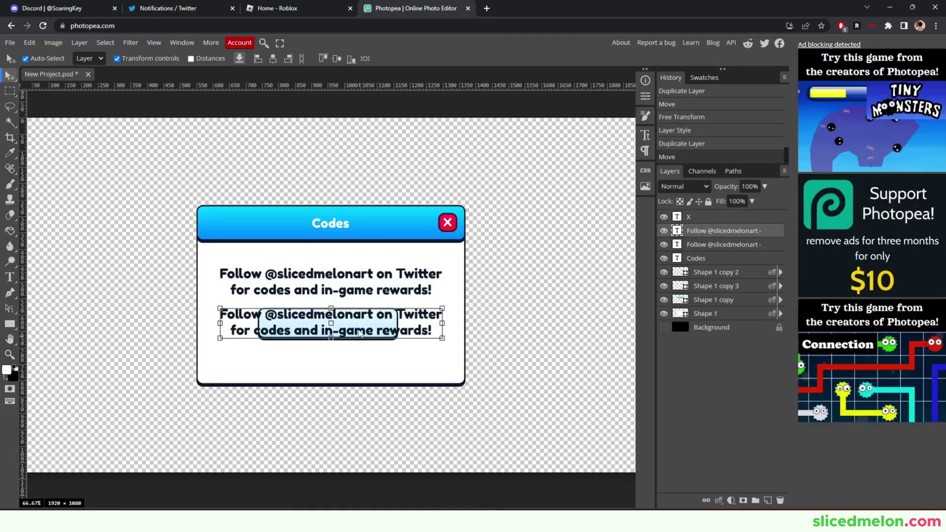
{"action": "double_click", "coordinate": [359, 334]}
{"action": "type", "text": "Ente"}
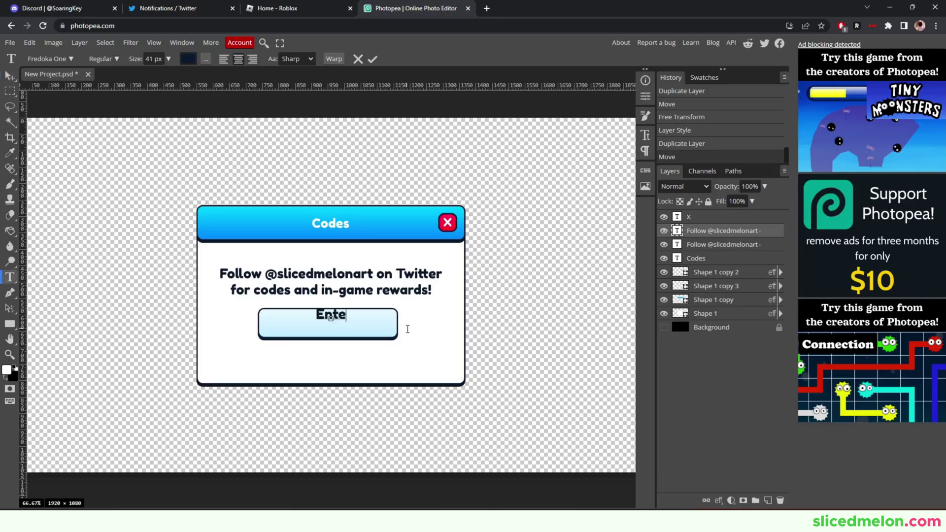
{"action": "type", "text": "r code here.."}
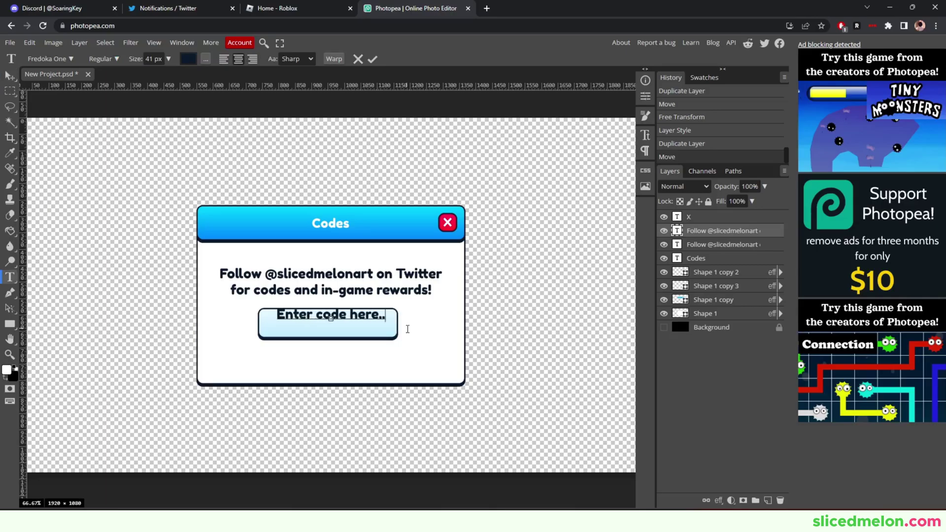
{"action": "left_click", "coordinate": [9, 75]}
{"action": "mouse_move", "coordinate": [384, 351]}
{"action": "left_mouse_down"}
{"action": "mouse_move", "coordinate": [385, 370]}
{"action": "mouse_move", "coordinate": [381, 359]}
{"action": "left_mouse_up"}
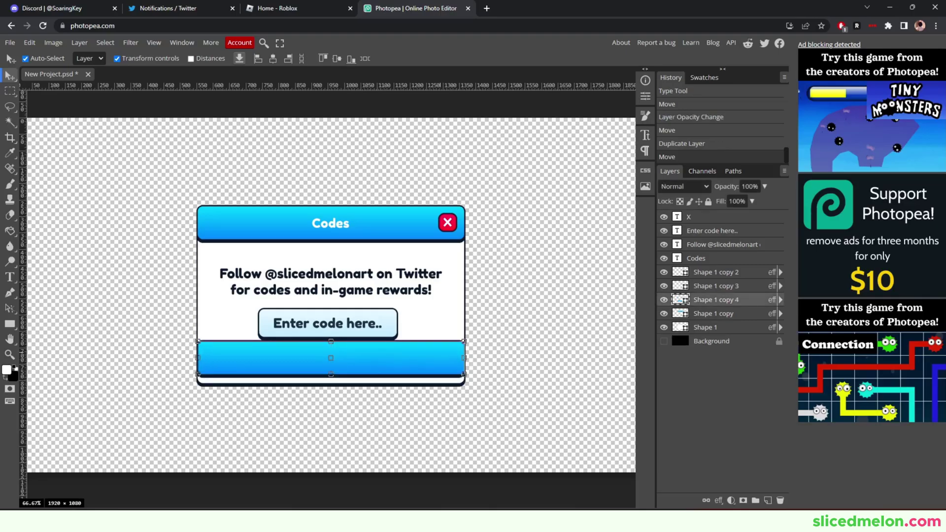
Step: Narrow the bottom bar and centre it with the code box on a vertical guide
{"action": "key", "text": "ctrl+t"}
{"action": "left_click_drag", "start_coordinate": [464, 359], "coordinate": [365, 346]}
{"action": "key", "text": "Return"}
{"action": "left_click", "coordinate": [335, 241]}
{"action": "left_click_drag", "start_coordinate": [334, 241], "coordinate": [331, 240]}
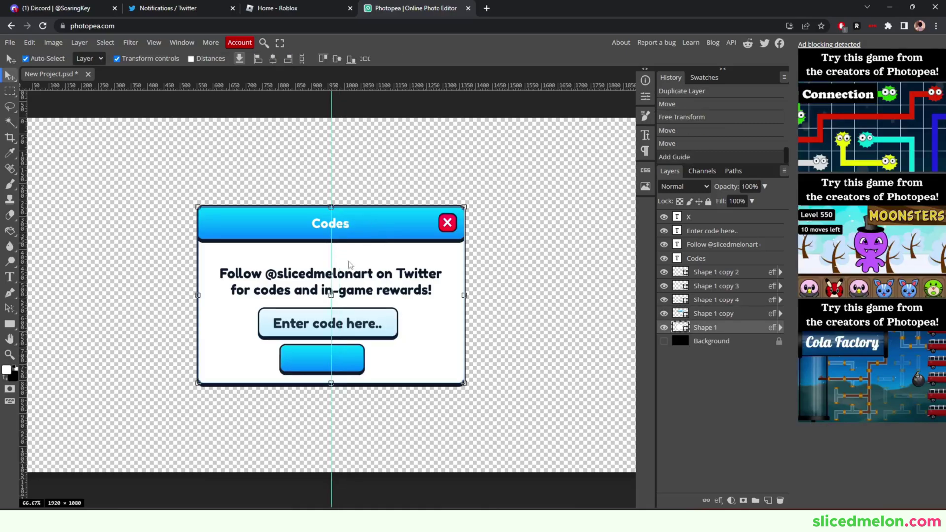
{"action": "left_click", "coordinate": [357, 281]}
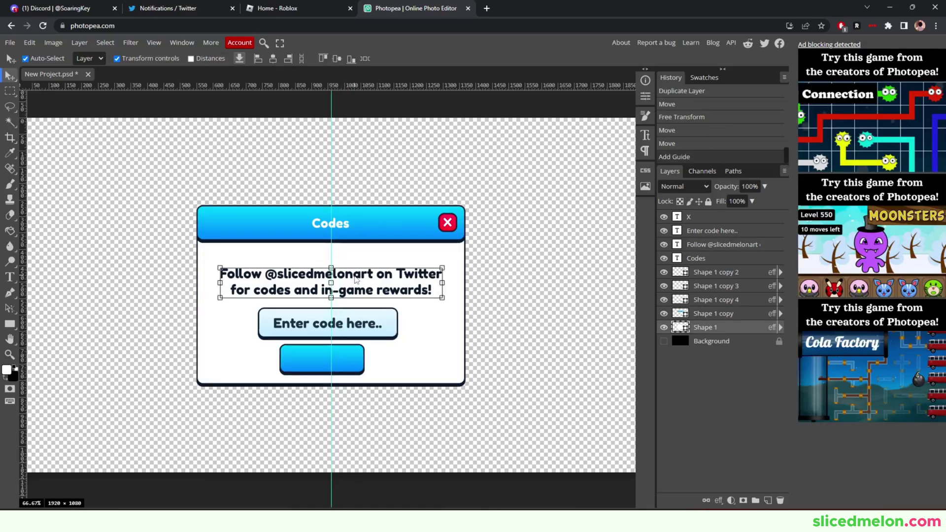
{"action": "left_click", "coordinate": [394, 329]}
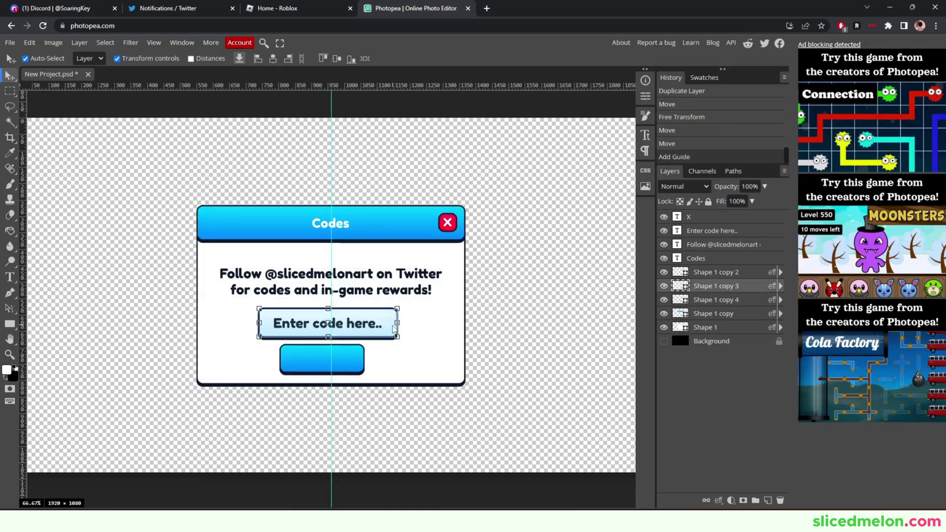
{"action": "left_click", "coordinate": [352, 369], "text": "shift"}
{"action": "left_click_drag", "start_coordinate": [358, 327], "coordinate": [356, 367]}
Step: Replace the copied text over the button with 'Redeem' and centre it on the button
{"action": "double_click", "coordinate": [356, 368]}
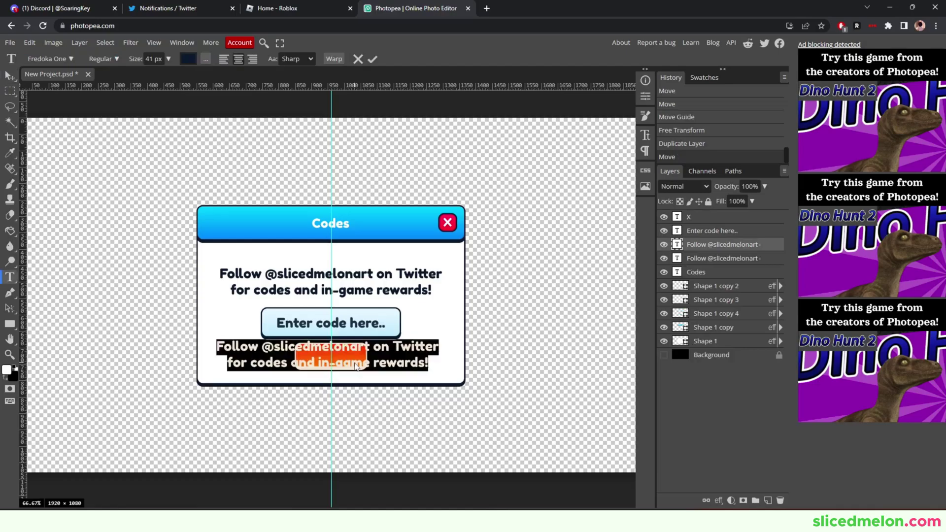
{"action": "key", "text": "BackSpace"}
{"action": "type", "text": "Redeem"}
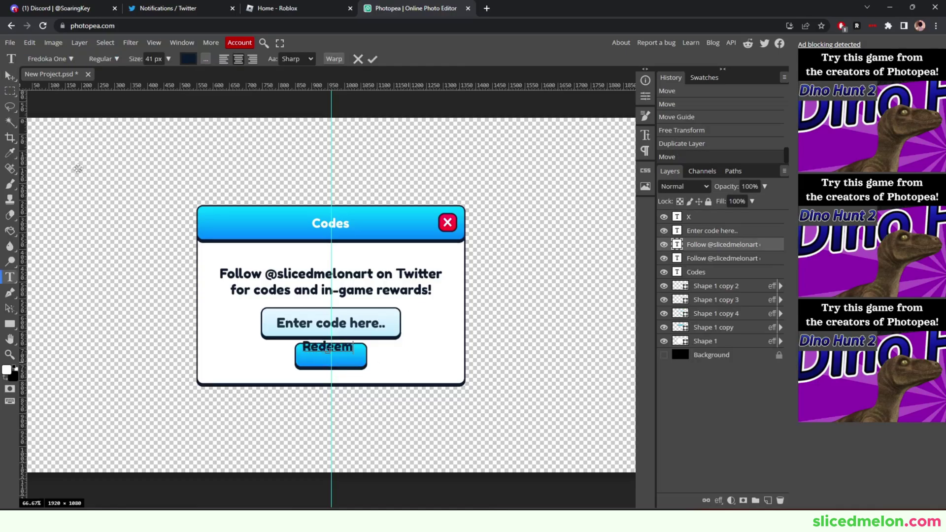
{"action": "left_click", "coordinate": [9, 75]}
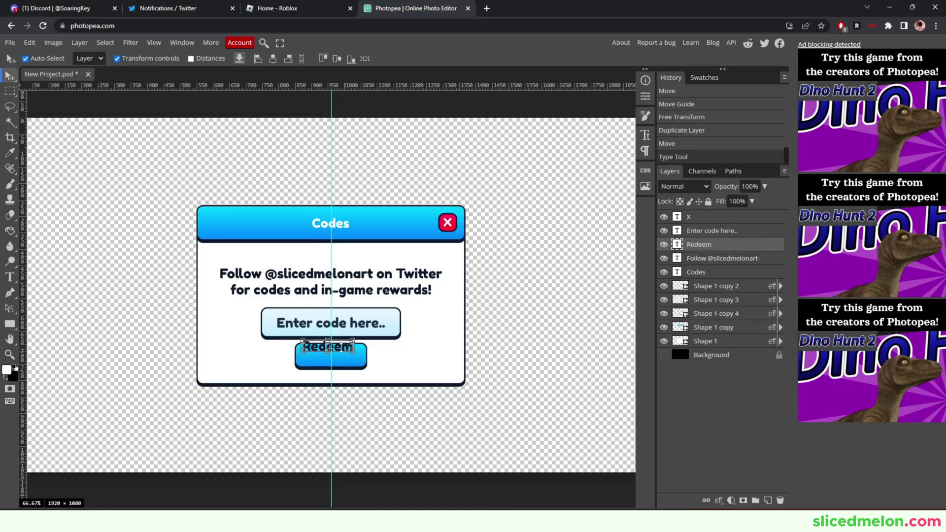
{"action": "left_click_drag", "start_coordinate": [344, 349], "coordinate": [348, 358]}
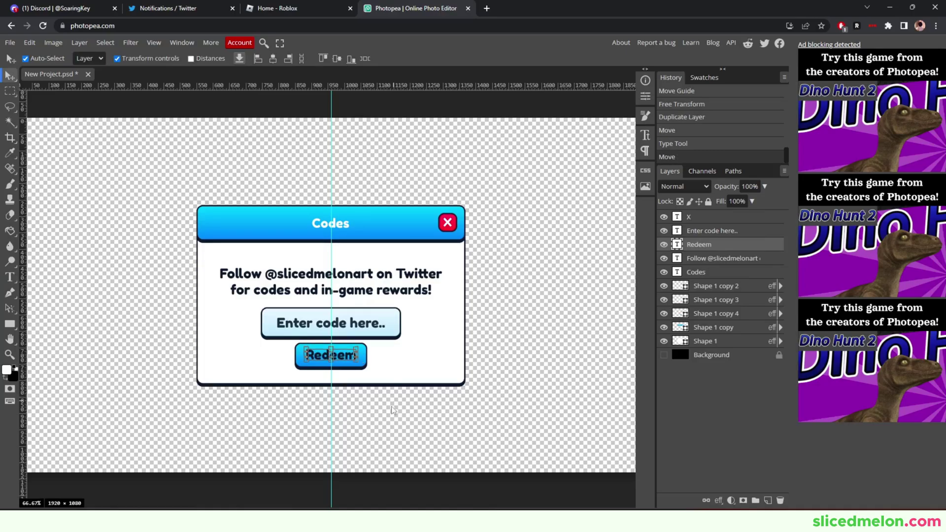
{"action": "left_click", "coordinate": [343, 362]}
{"action": "left_click_drag", "start_coordinate": [357, 362], "coordinate": [348, 357]}
{"action": "key", "text": "ctrl+z"}
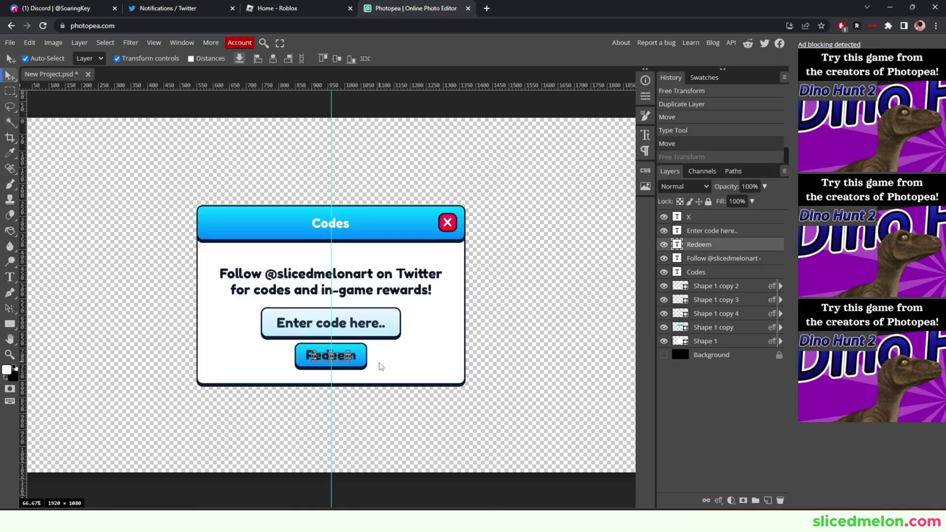
{"action": "left_click", "coordinate": [471, 428]}
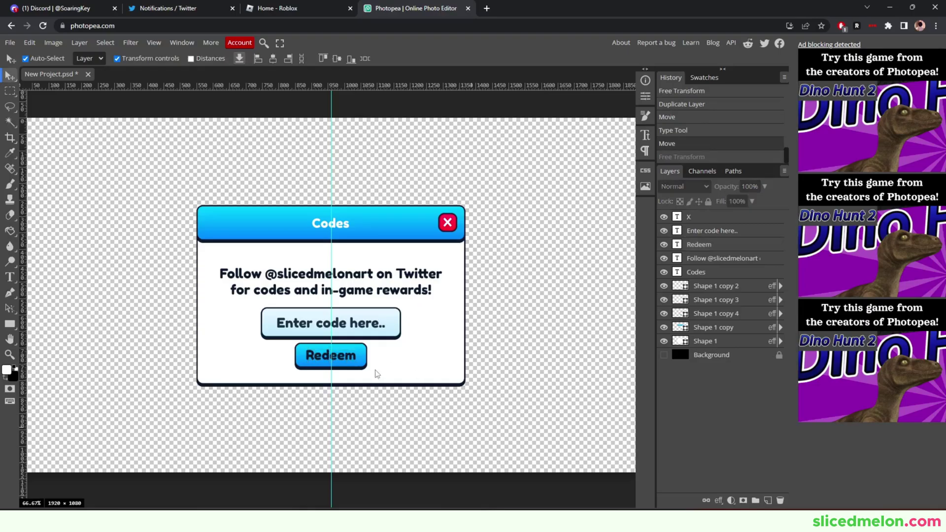
Step: Change the Redeem button's fill colour to green
{"action": "left_click", "coordinate": [363, 357]}
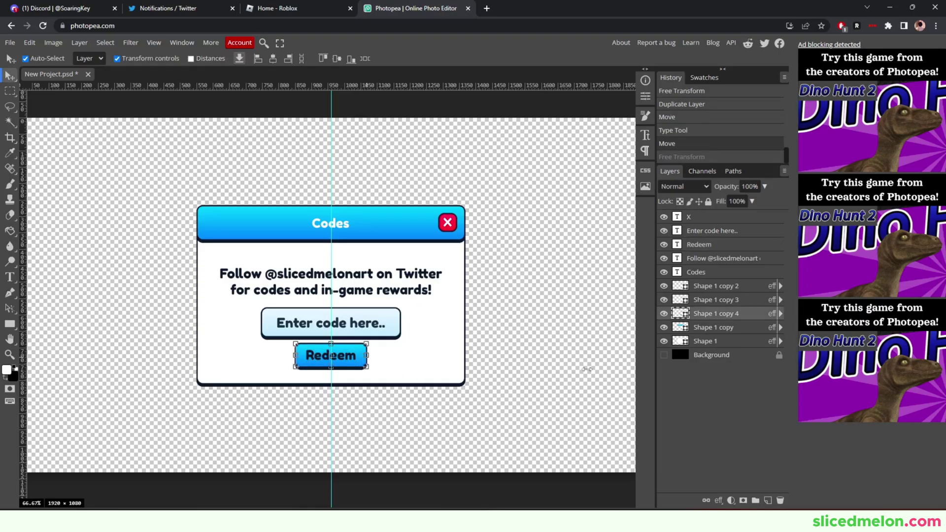
{"action": "double_click", "coordinate": [688, 318]}
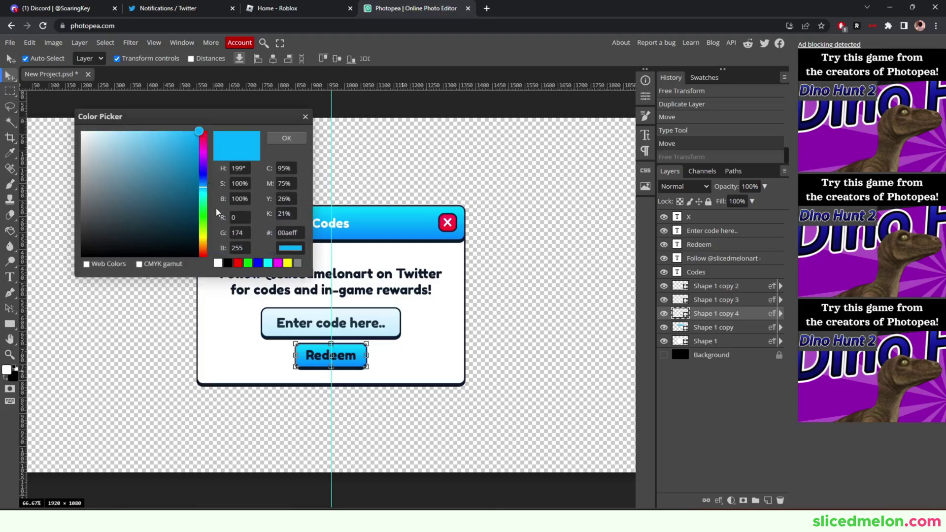
{"action": "left_click", "coordinate": [203, 220]}
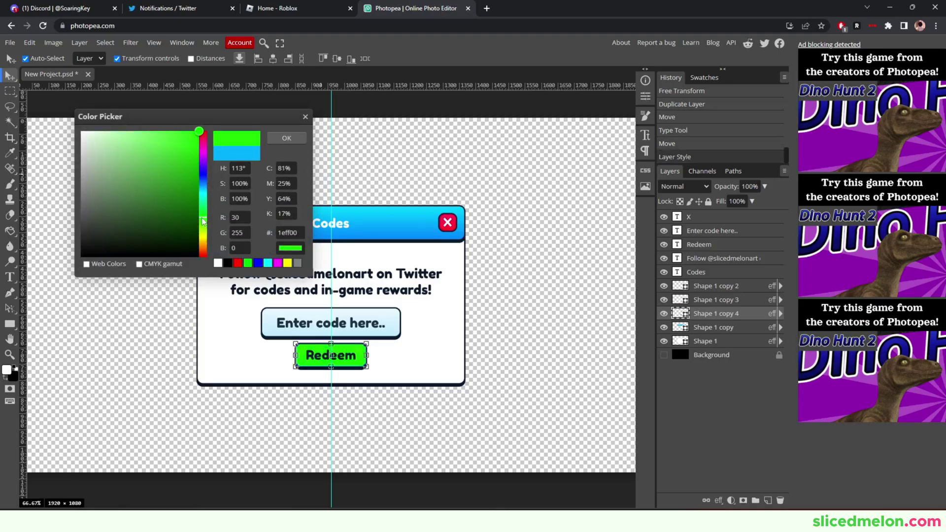
{"action": "left_click", "coordinate": [279, 138]}
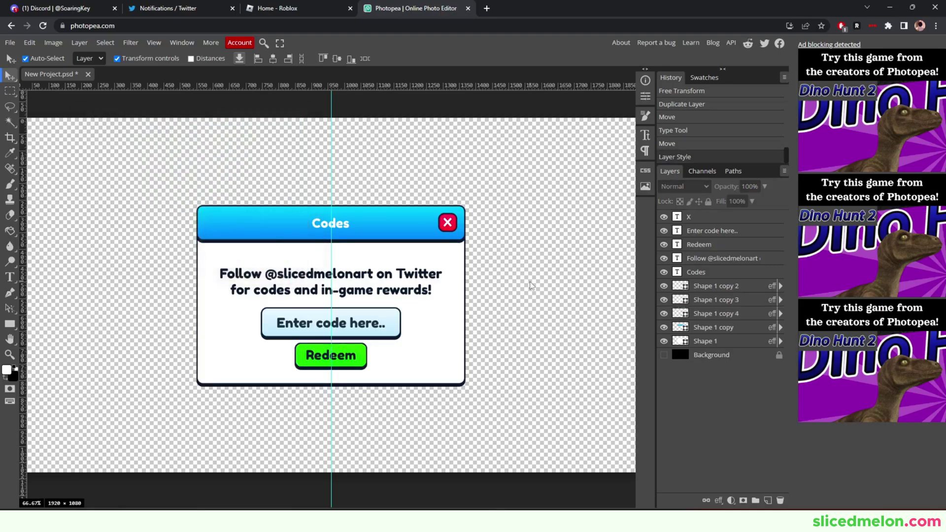
{"action": "scroll", "coordinate": [520, 279], "scroll_direction": "down", "scroll_amount": 2}
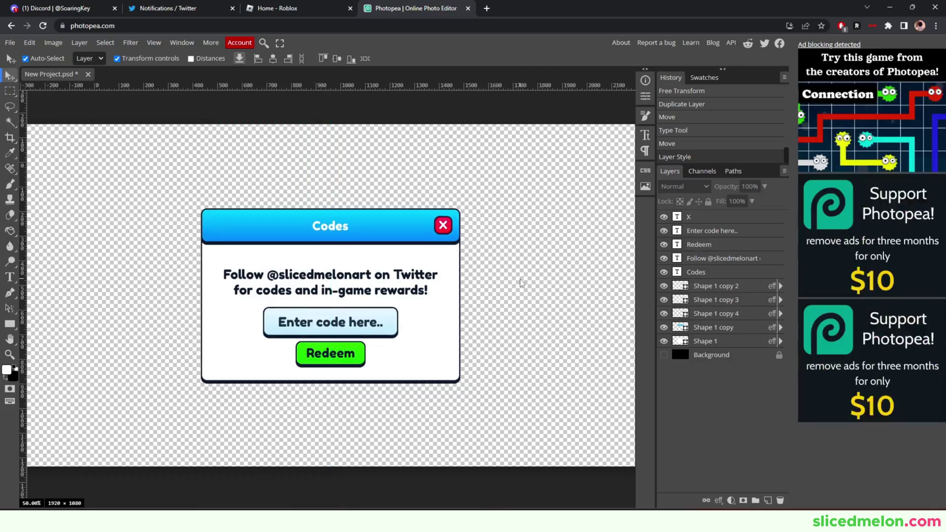
{"action": "scroll", "coordinate": [519, 279], "scroll_direction": "up", "scroll_amount": 2}
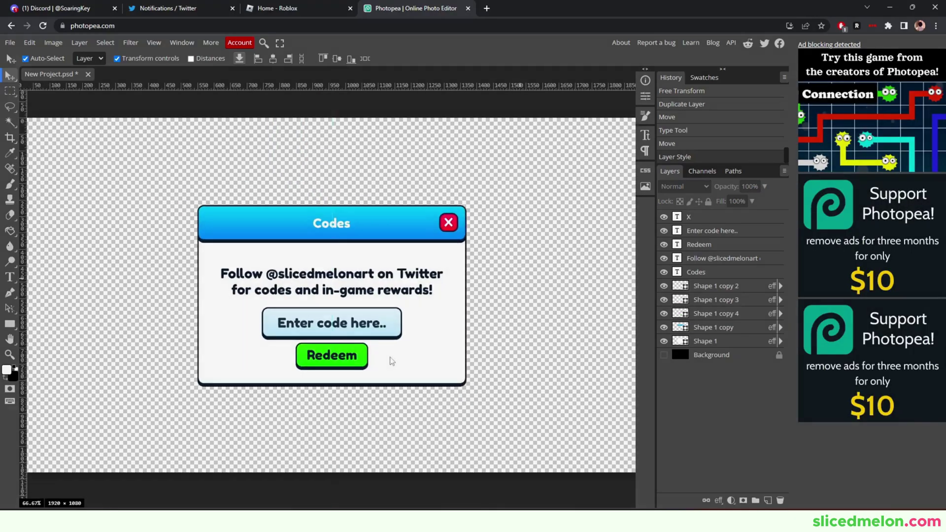